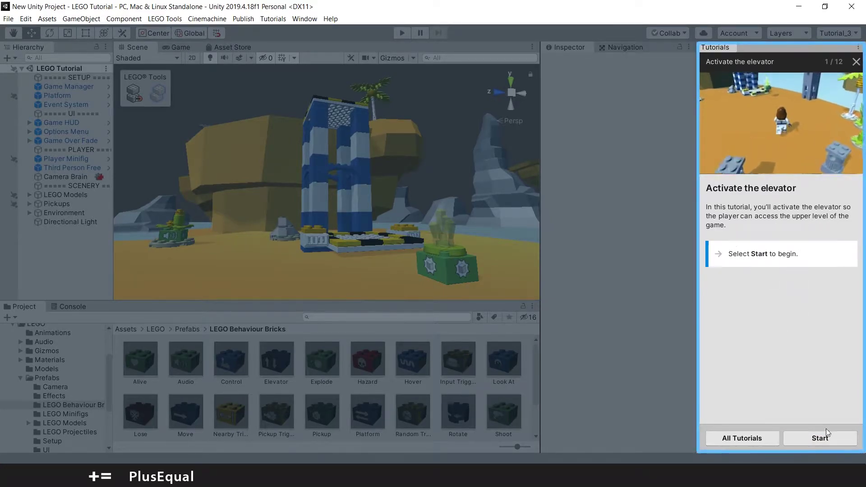
# - Start the Activate the elevator tutorial and add an Elevator Behaviour Brick to the scene beside the platform
pyautogui.click(820, 439)
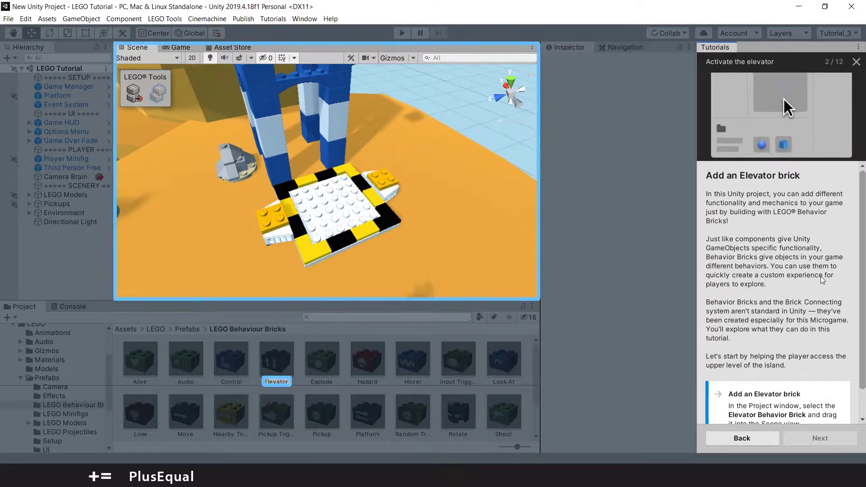
pyautogui.scroll(-2, 782, 279)
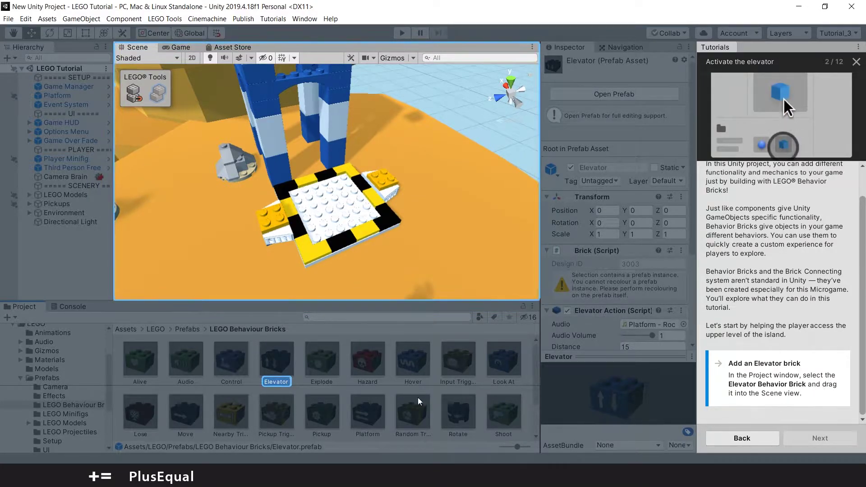
pyautogui.moveTo(287, 379); pyautogui.dragTo(432, 214)
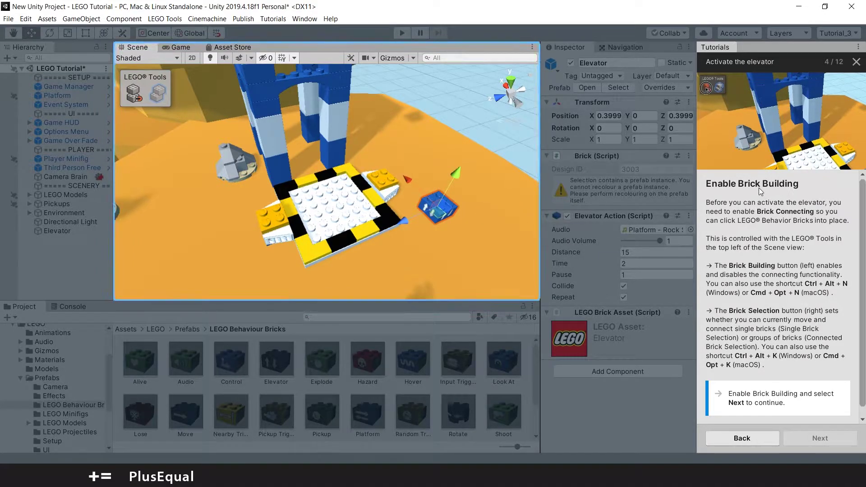
# - Enable Brick Building and connect the Elevator brick on top of the yellow brick at the platform's far side, then continue the tutorial
pyautogui.scroll(-1, 758, 188)
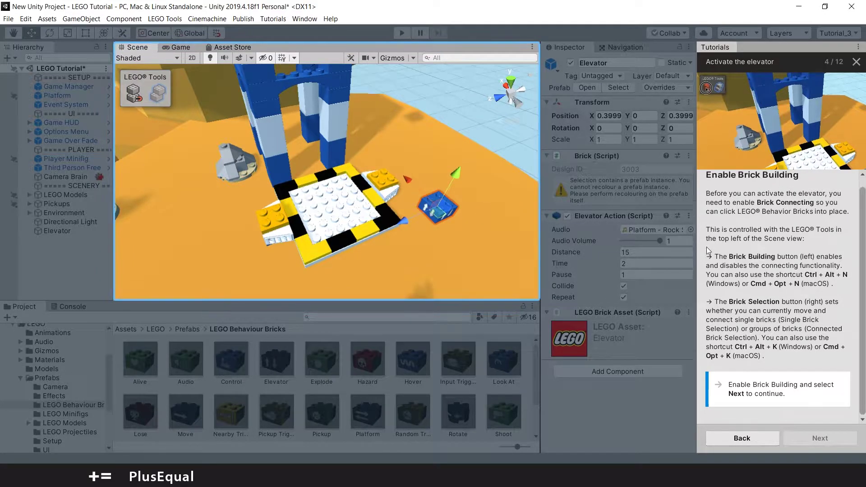
pyautogui.click(134, 94)
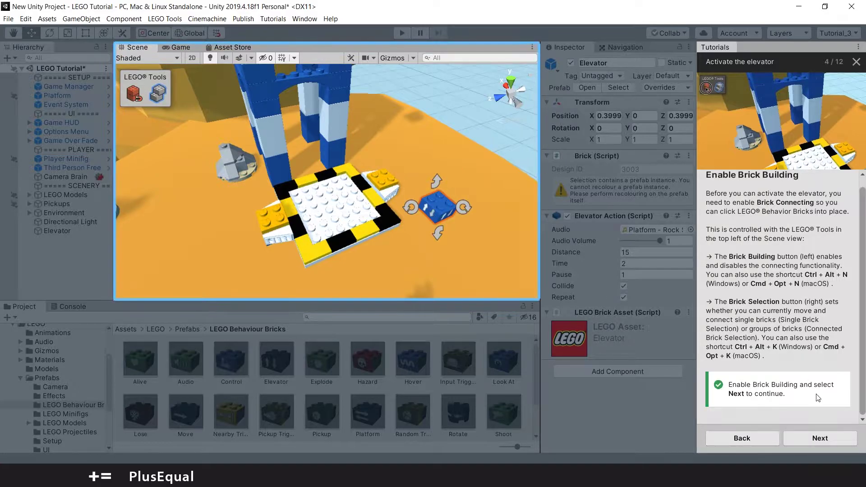
pyautogui.click(828, 442)
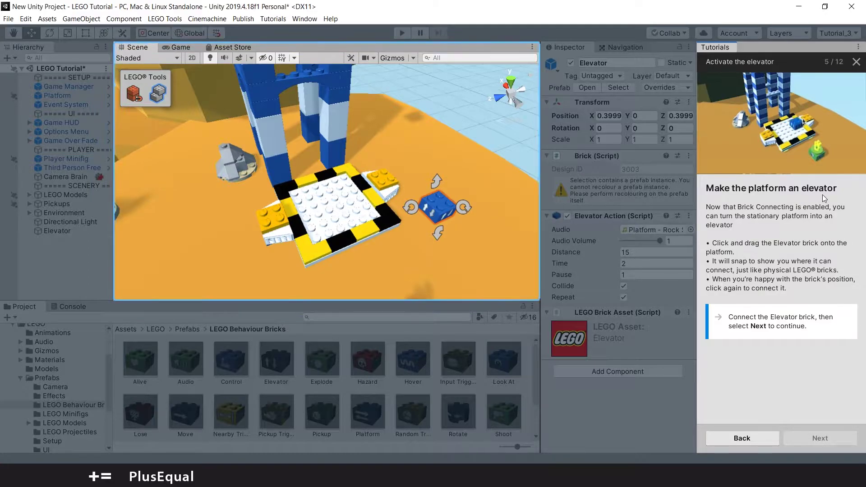
pyautogui.moveTo(431, 212); pyautogui.dragTo(373, 177)
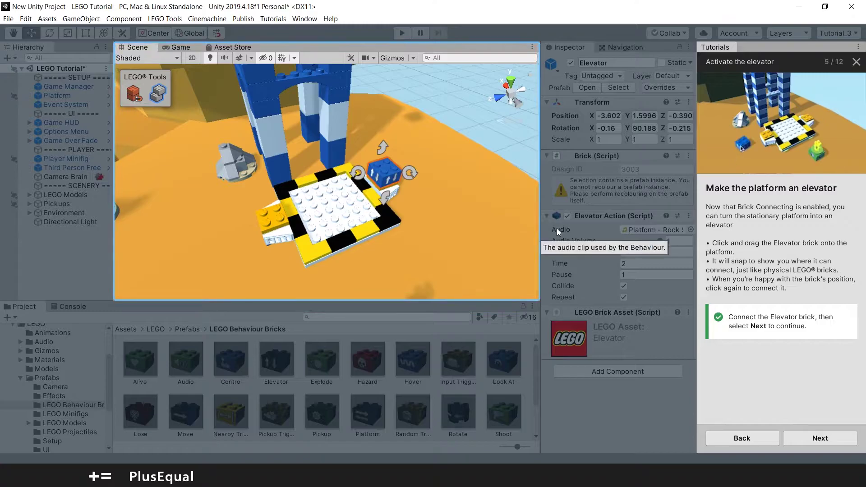
pyautogui.click(820, 438)
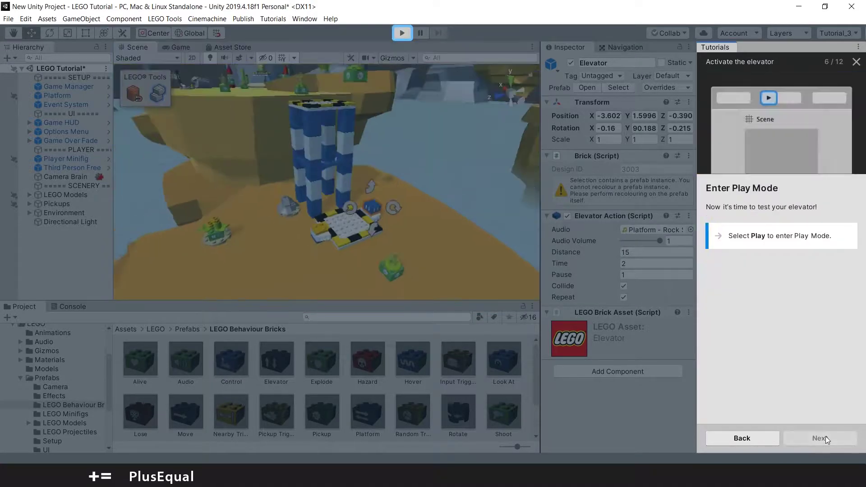
# - Enter Play Mode and run the minifig across the islands and moving platforms to the elevator
pyautogui.click(402, 33)
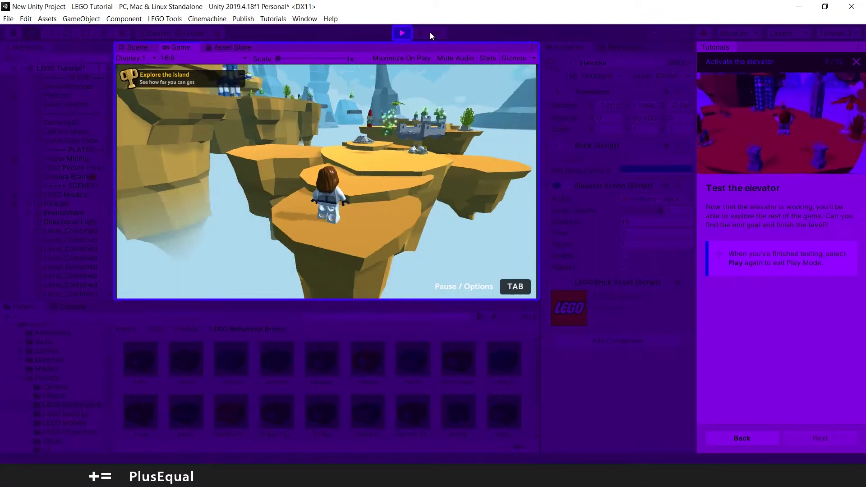
pyautogui.press('w')
pyautogui.press('space')
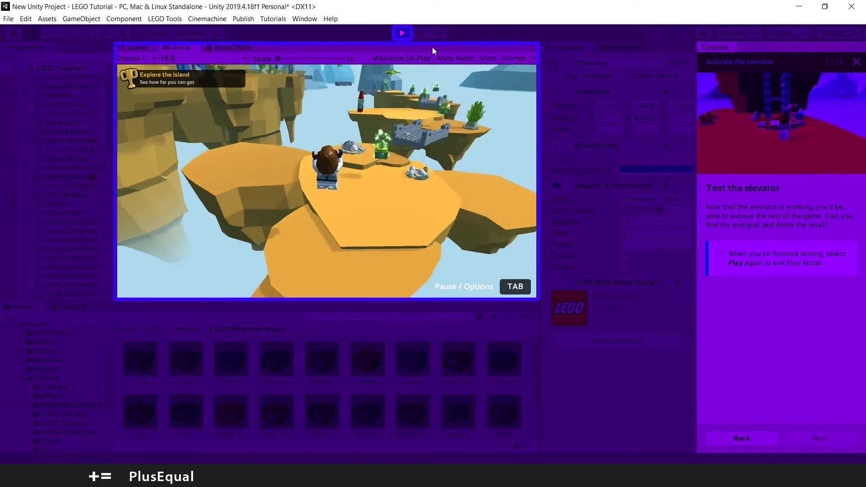
pyautogui.press('w')
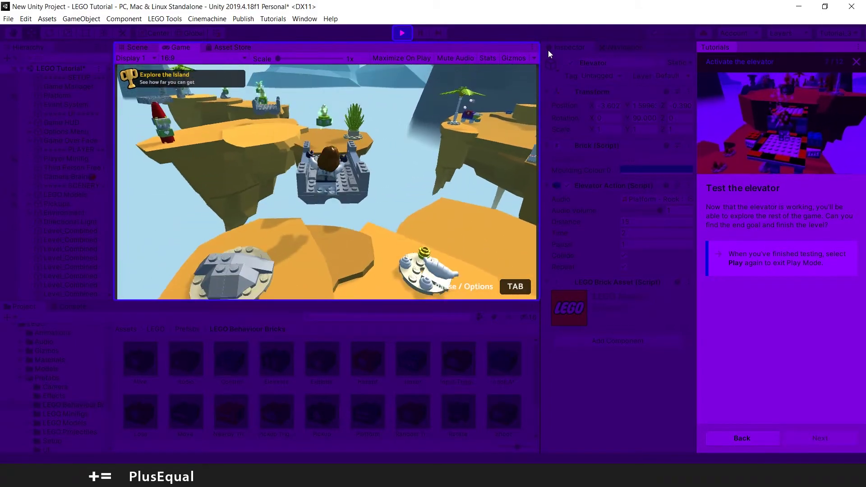
pyautogui.press('w')
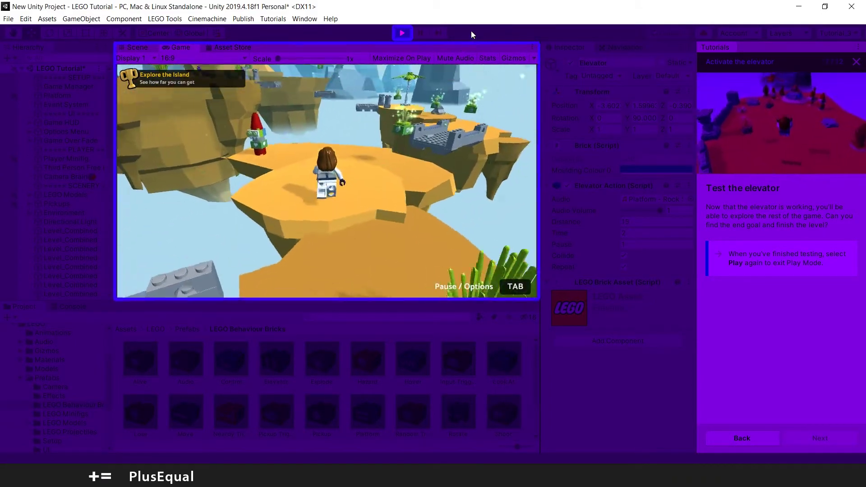
pyautogui.press('w')
pyautogui.press('space')
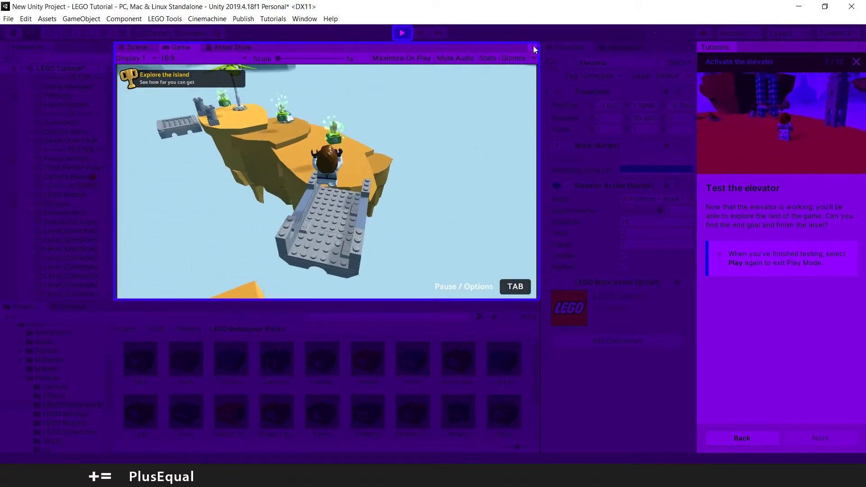
pyautogui.press('w')
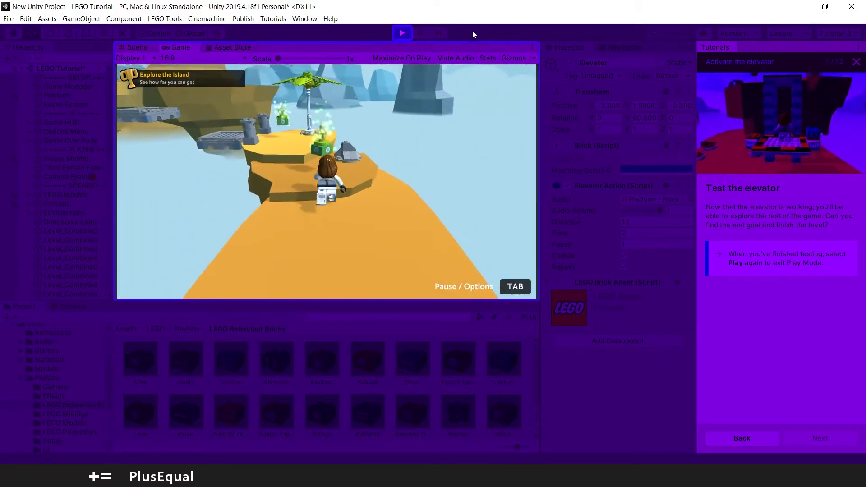
pyautogui.press('w')
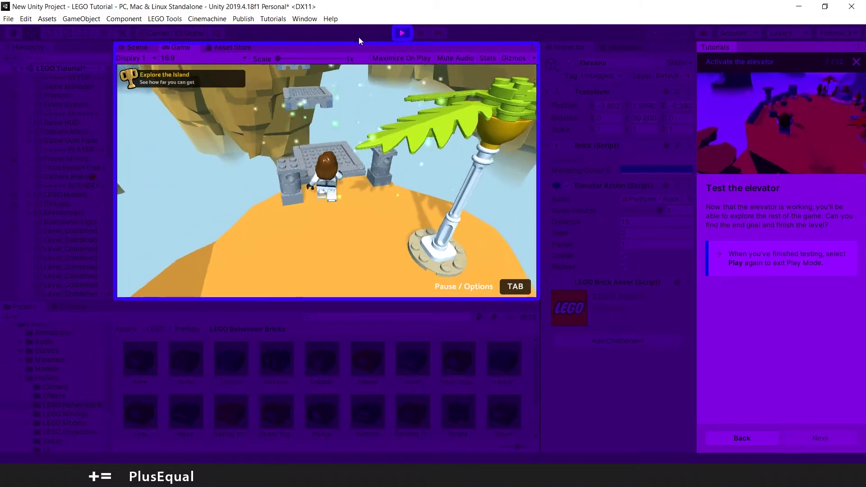
pyautogui.press('w')
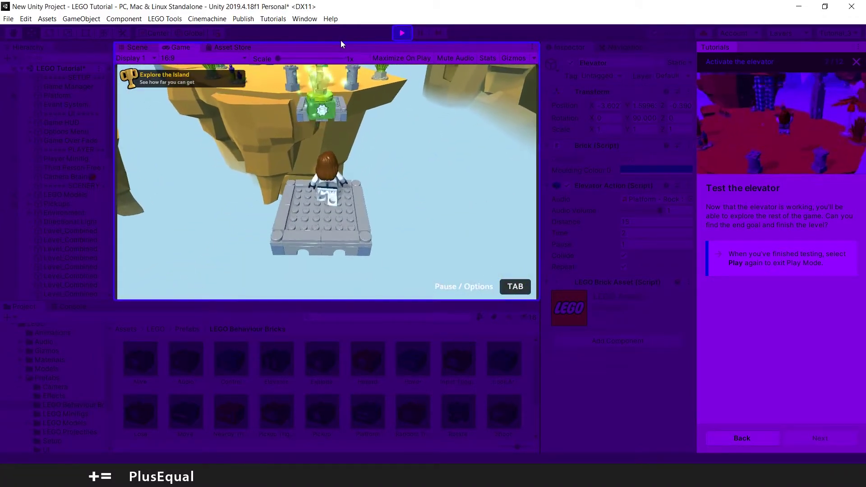
pyautogui.press('w')
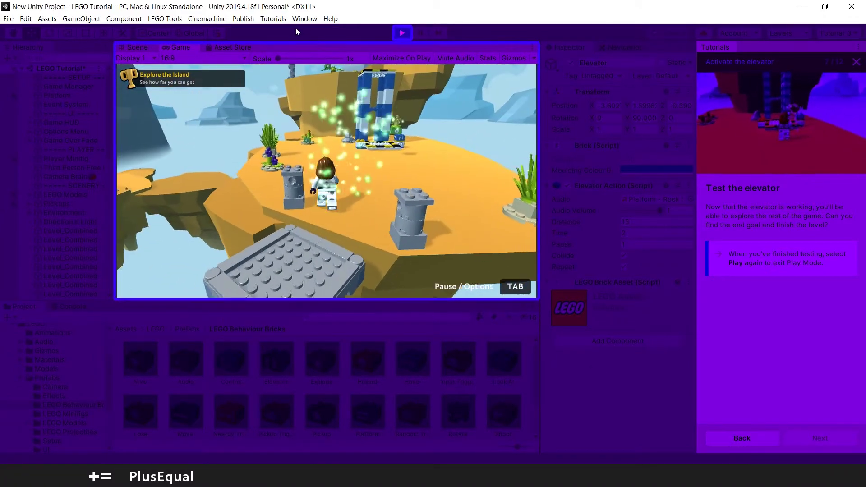
pyautogui.press('w')
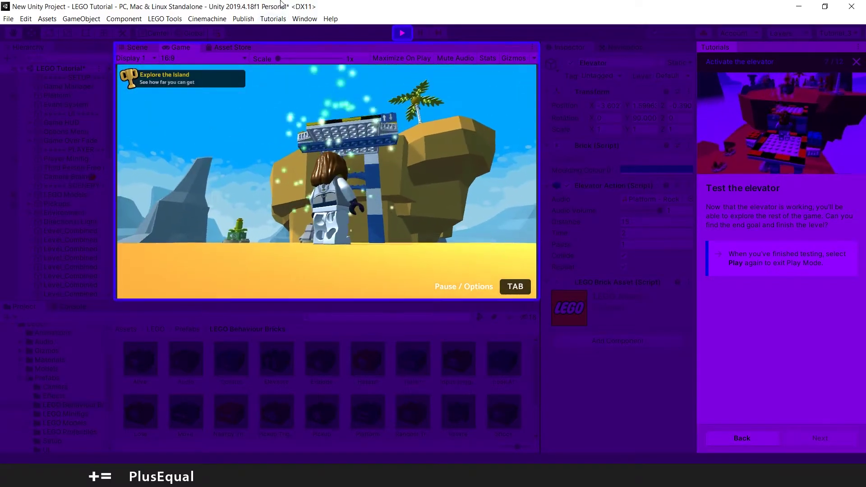
# - Ride the elevator to the upper island, walk the minifig to the end goal and exit Play Mode
pyautogui.press('s')
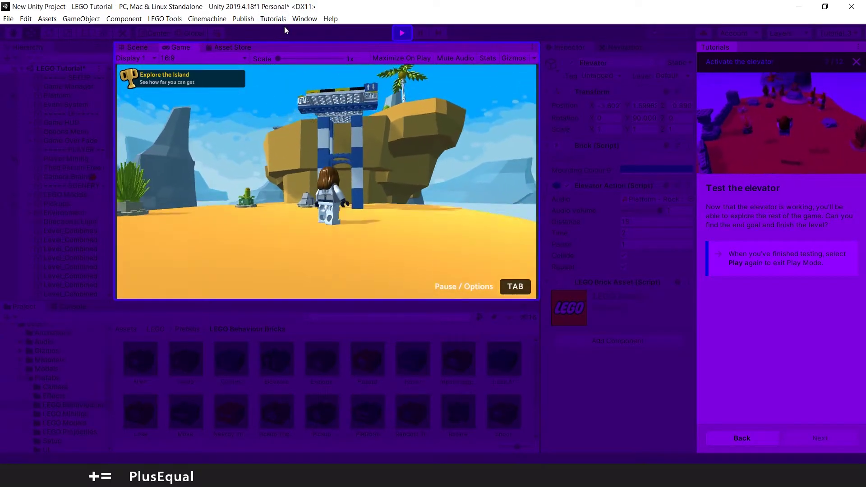
pyautogui.press('w')
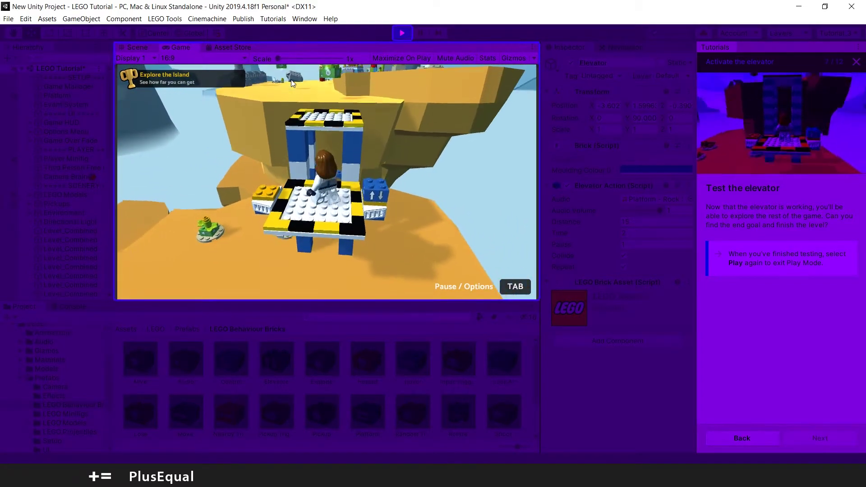
pyautogui.press('w')
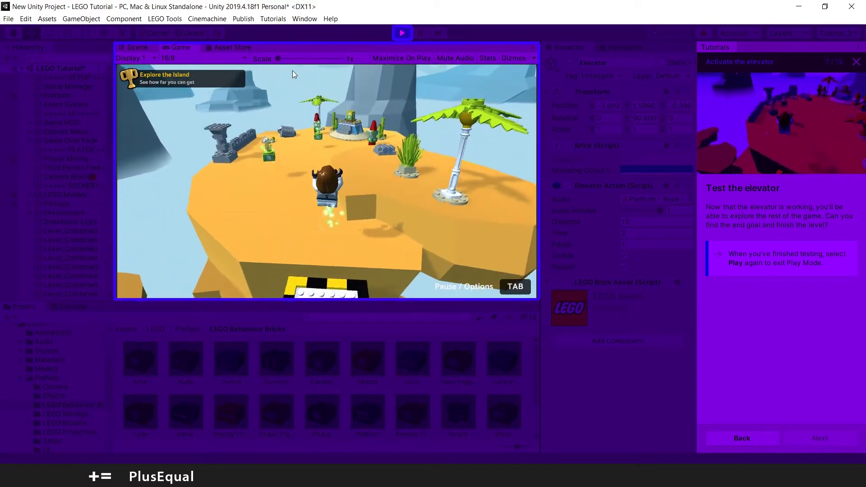
pyautogui.press('w')
pyautogui.press('space')
pyautogui.press('a')
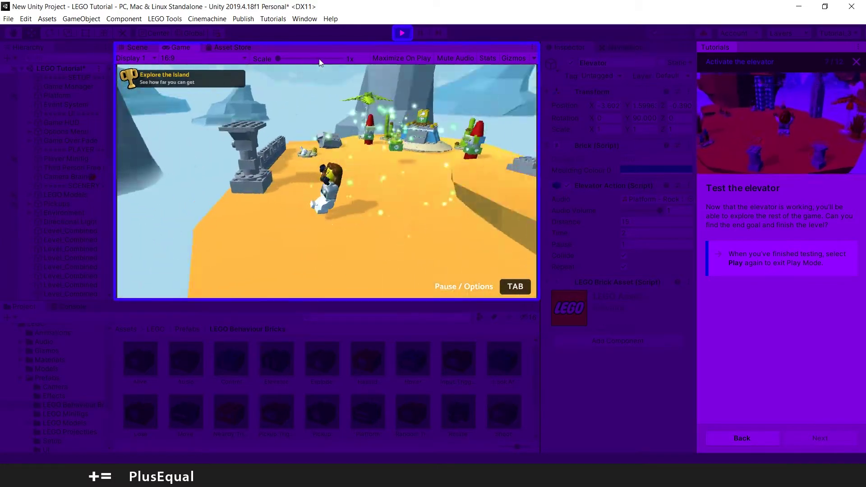
pyautogui.press('w')
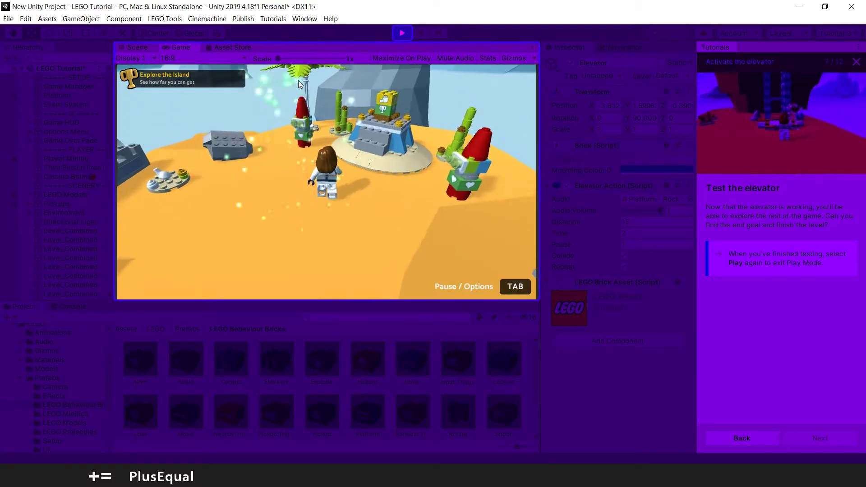
pyautogui.press('w')
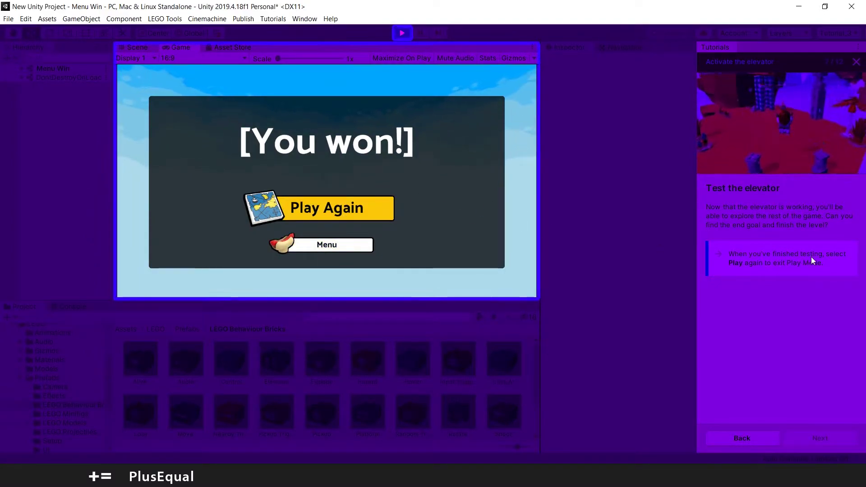
pyautogui.click(400, 32)
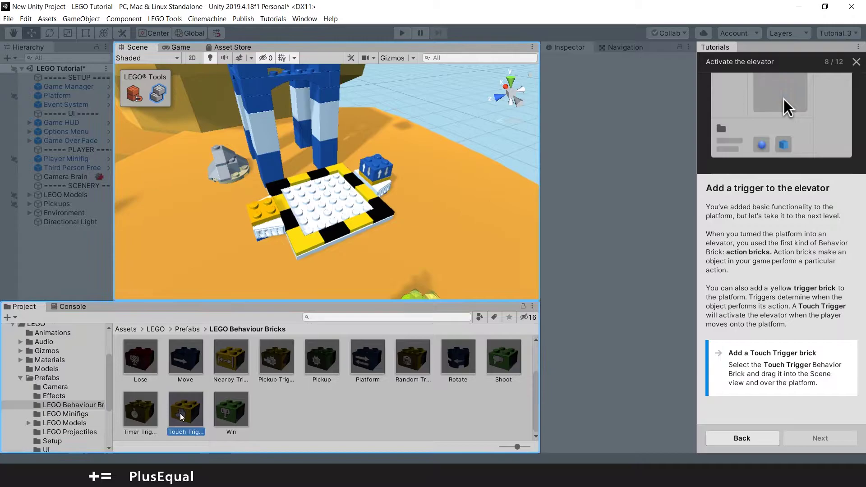
# - Add a Touch Trigger brick on the platform's yellow brick opposite the Elevator brick and continue to the tutorial's testing page
pyautogui.click(187, 415)
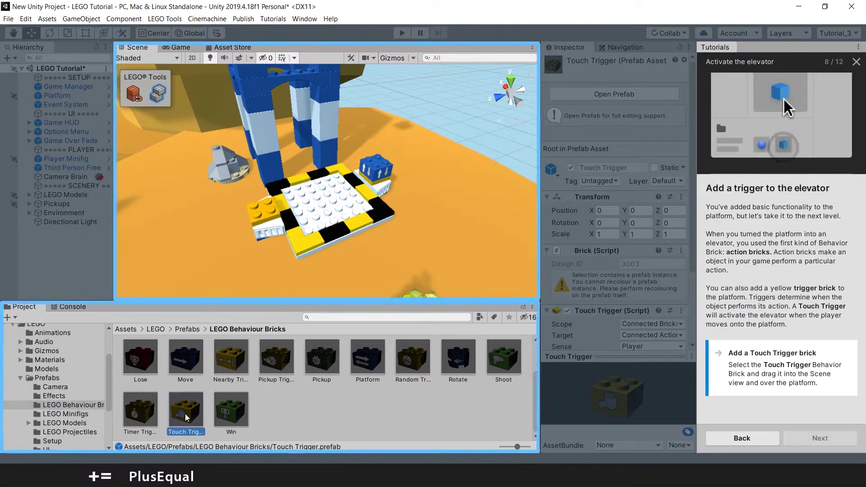
pyautogui.moveTo(187, 415); pyautogui.dragTo(254, 210)
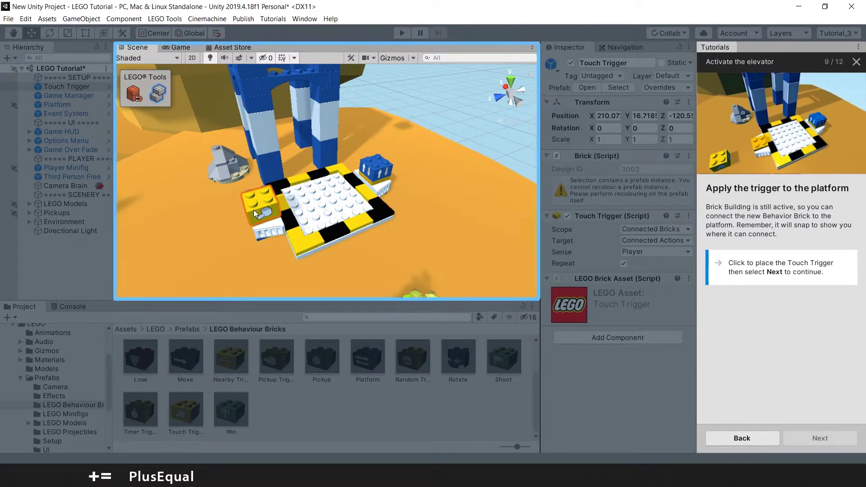
pyautogui.click(253, 210)
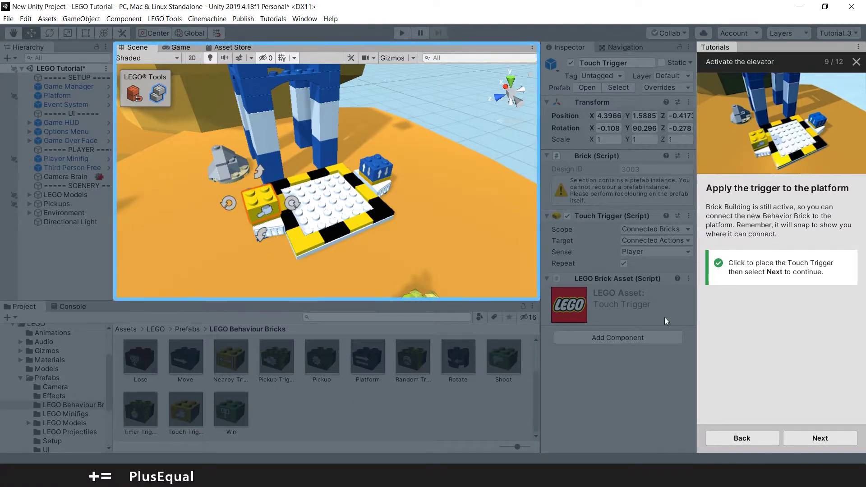
pyautogui.click(824, 437)
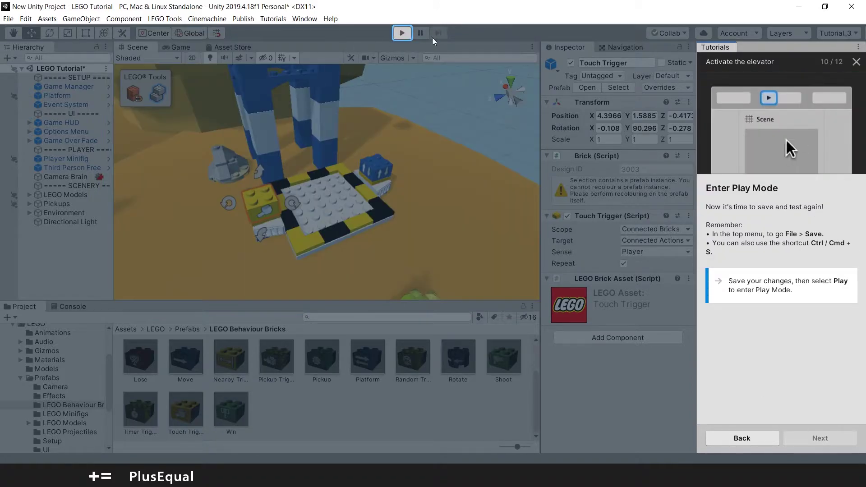
# - Play-test the touch-triggered elevator by riding it to the upper island, then exit Play Mode
pyautogui.click(401, 33)
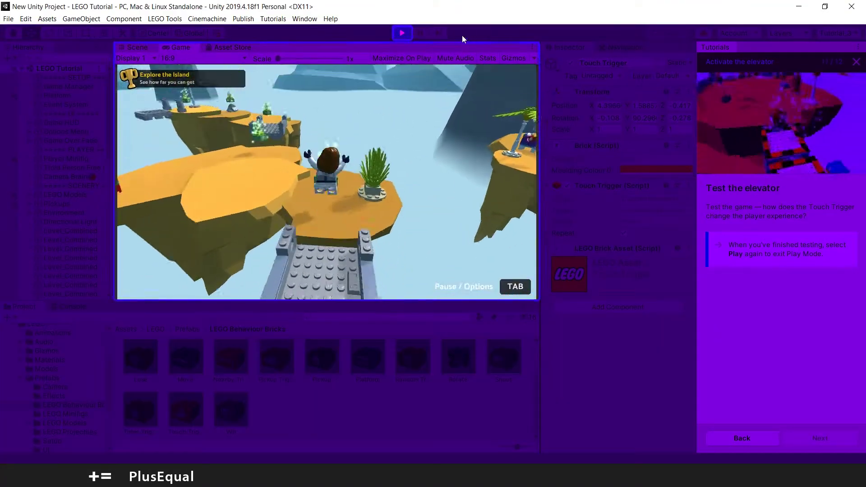
pyautogui.press('w')
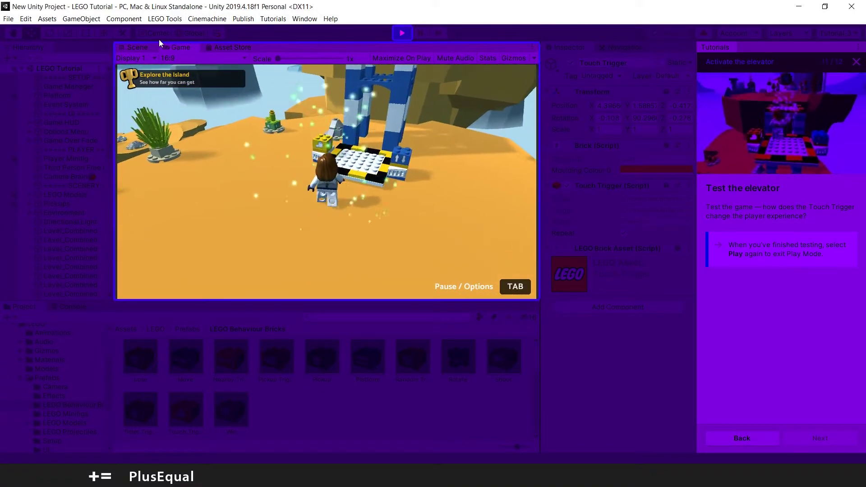
pyautogui.press('a')
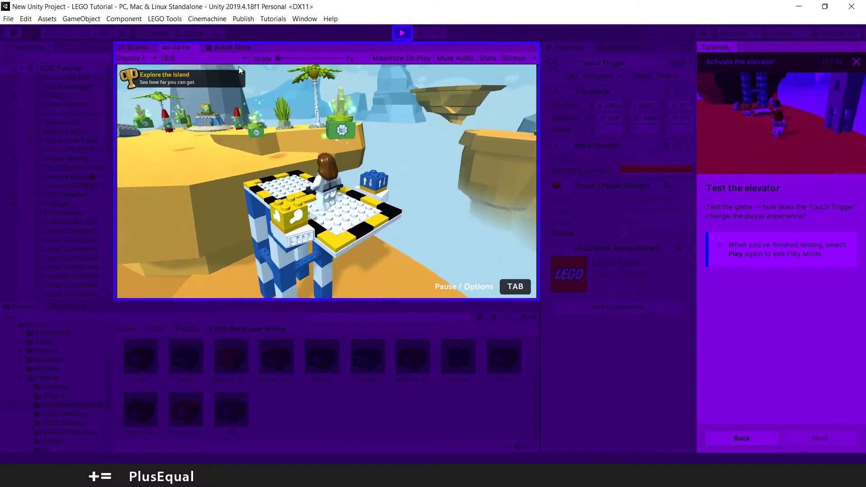
pyautogui.press('w')
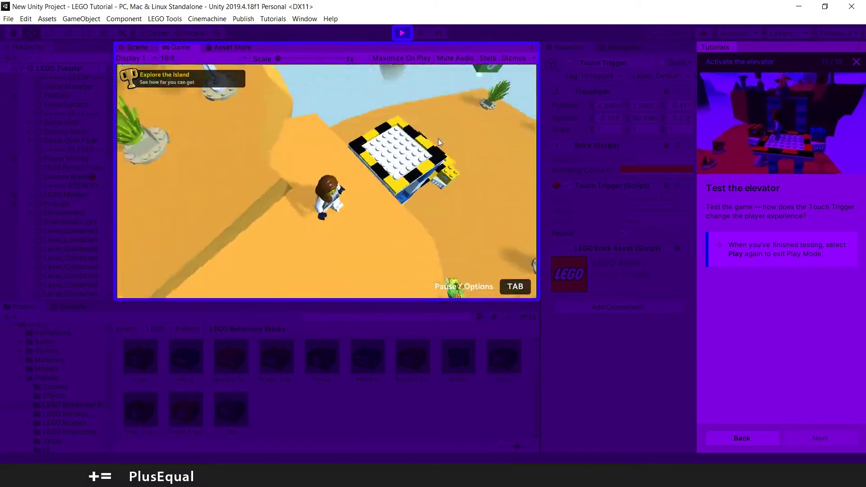
pyautogui.press('d')
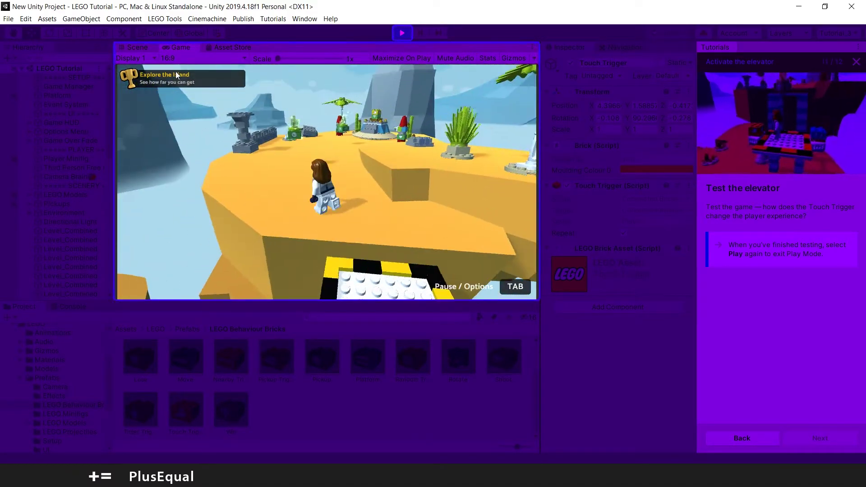
pyautogui.click(399, 35)
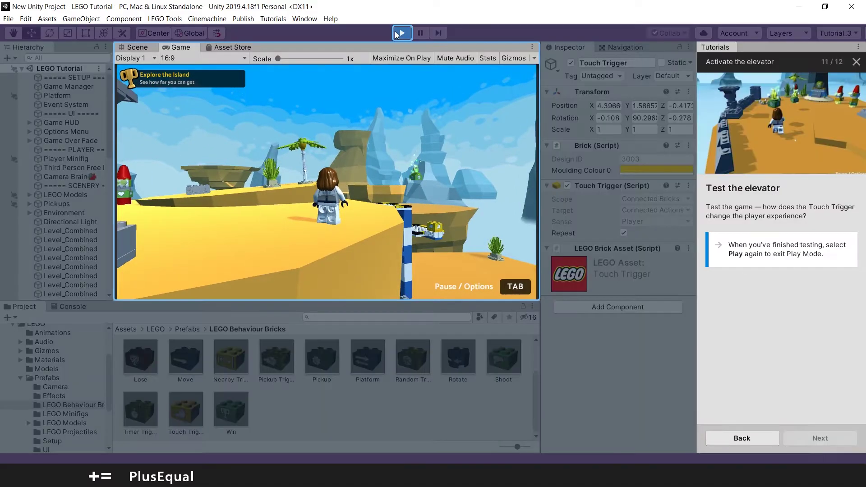
# - Exit Play Mode and start the "Change the win conditions" tutorial
pyautogui.click(395, 31)
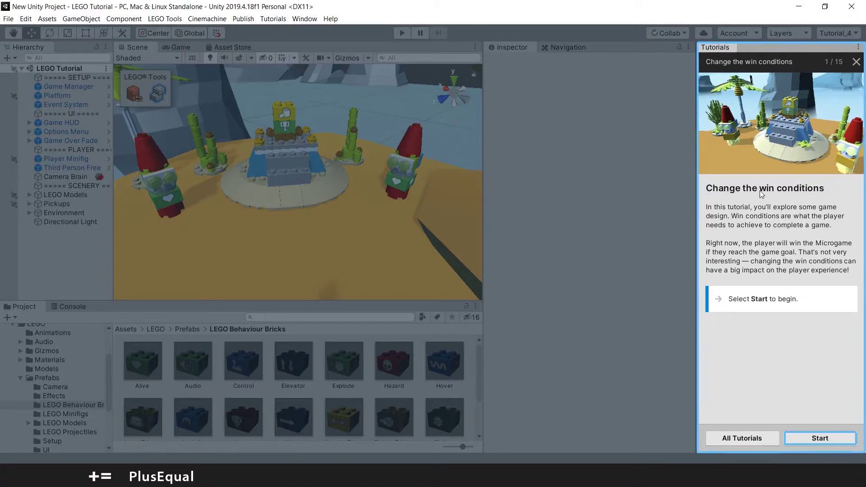
pyautogui.click(826, 438)
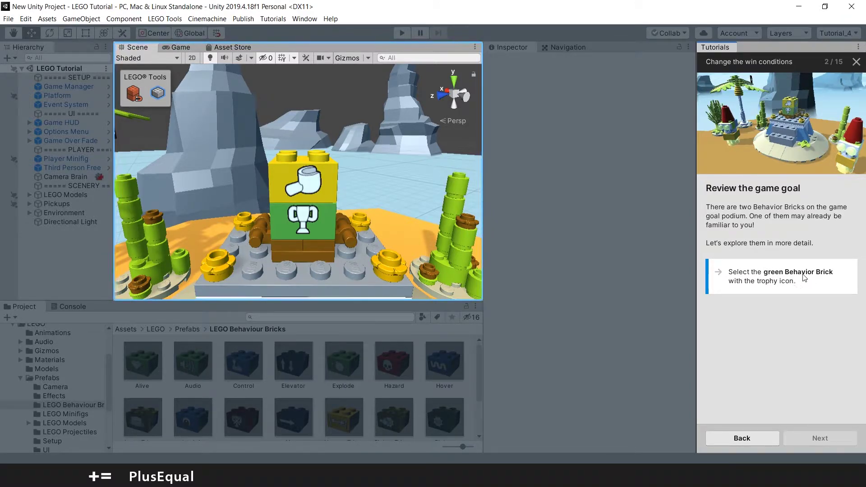
# - Review the green Win brick and the yellow Touch Trigger brick on the goal podium, leaving the Touch Trigger selected for the tutorial's next page
pyautogui.click(314, 215)
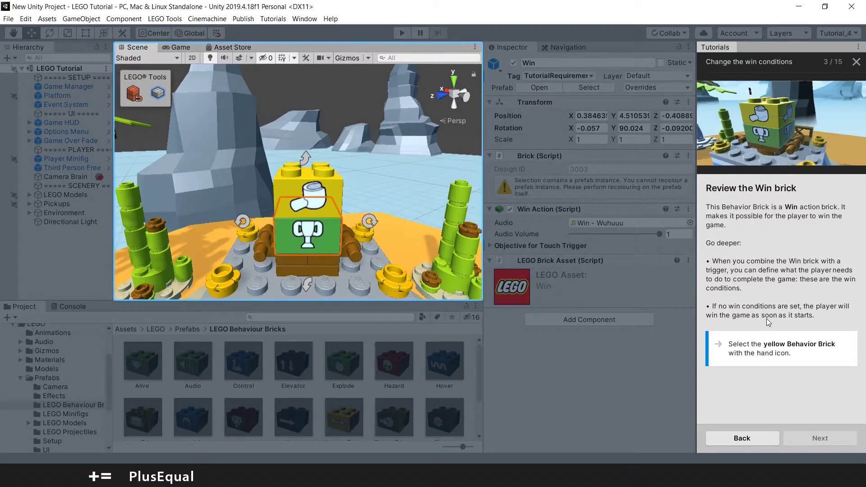
pyautogui.click(312, 188)
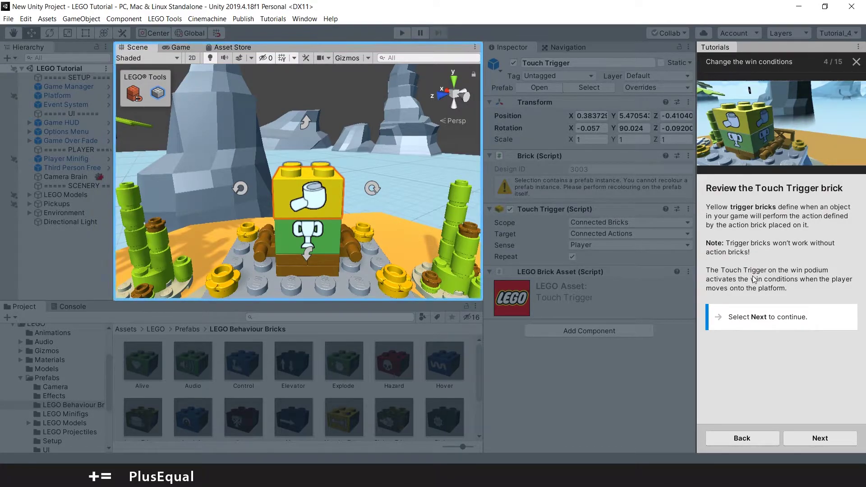
pyautogui.click(820, 438)
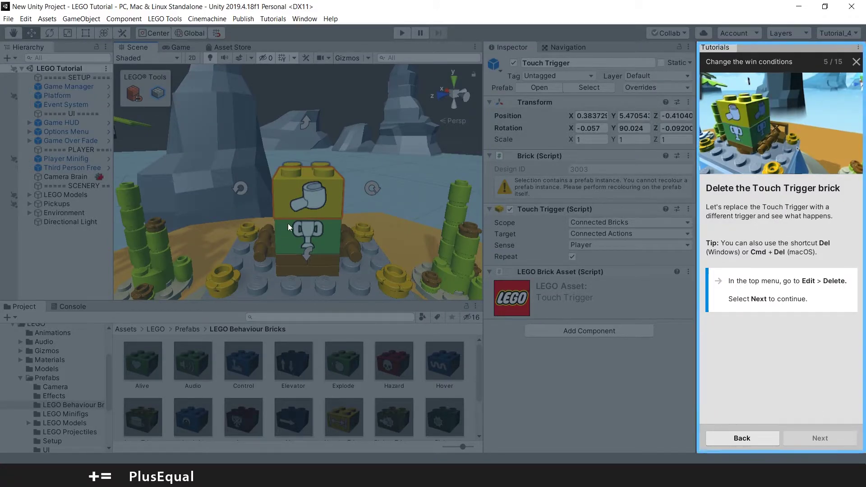
# - Delete the Touch Trigger brick from the goal podium and continue to the tutorial's Pickup Trigger page
pyautogui.click(26, 19)
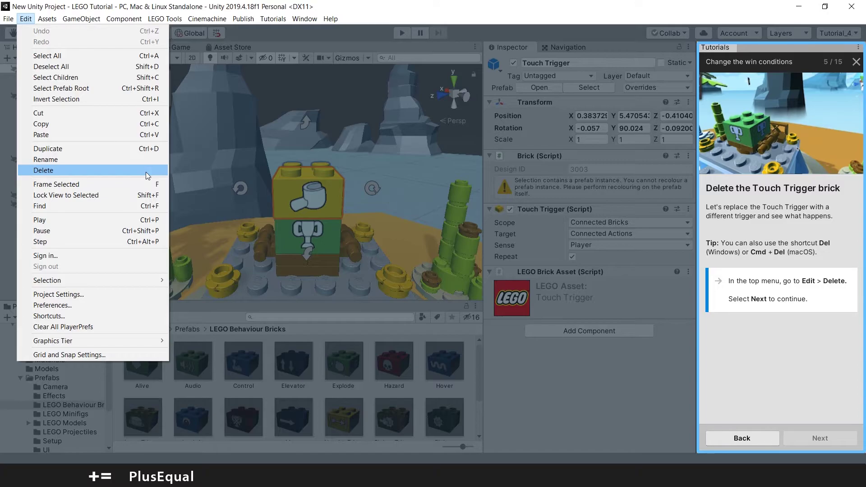
pyautogui.click(145, 172)
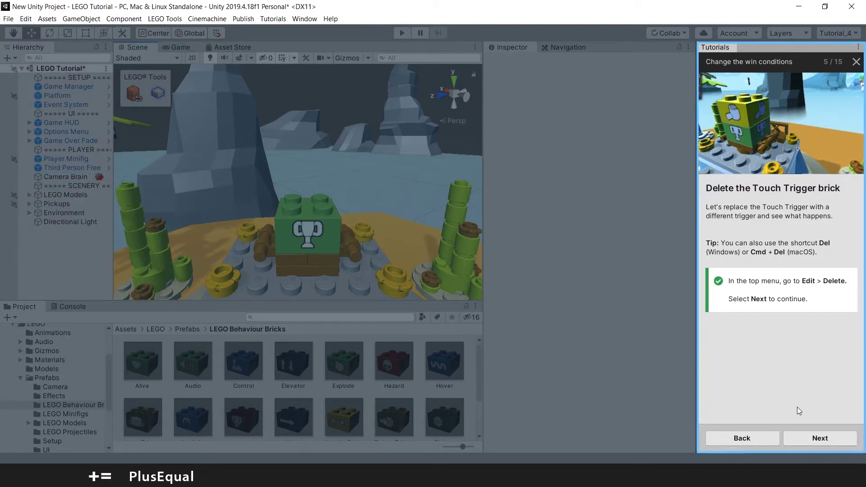
pyautogui.click(803, 437)
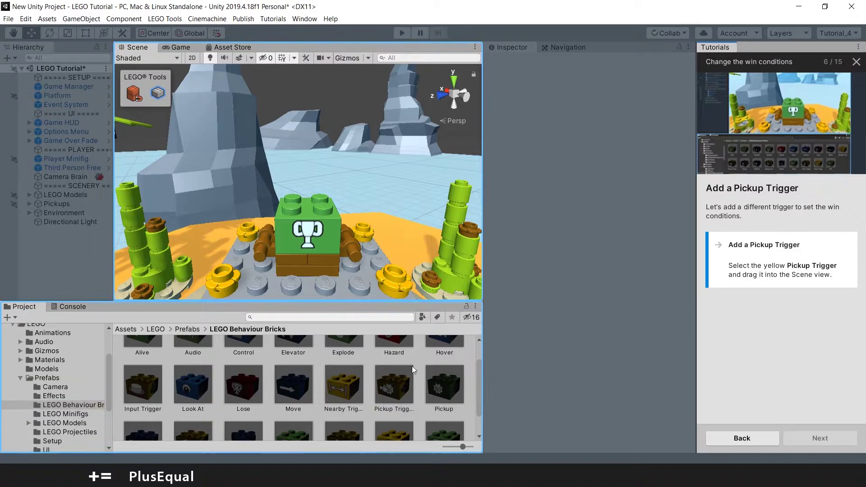
# - Add a Pickup Trigger brick on top of the podium's Win brick and continue to the tutorial's Play Mode page
pyautogui.scroll(-1, 383, 369)
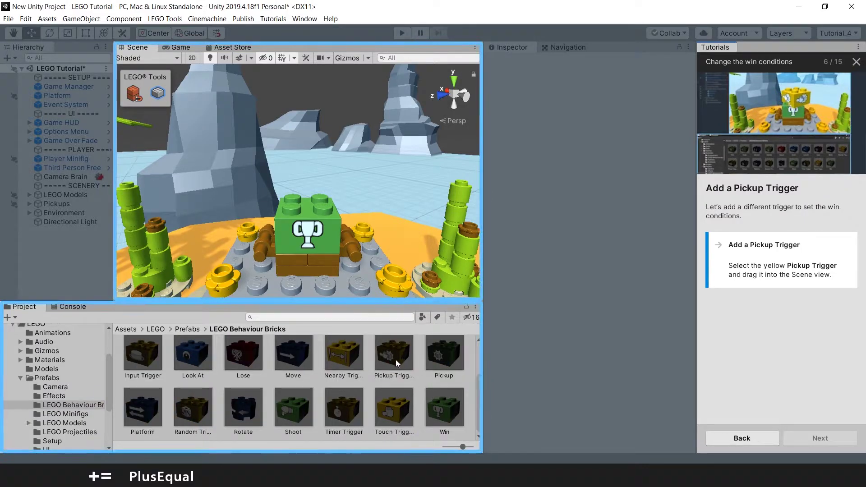
pyautogui.moveTo(395, 359); pyautogui.dragTo(286, 209)
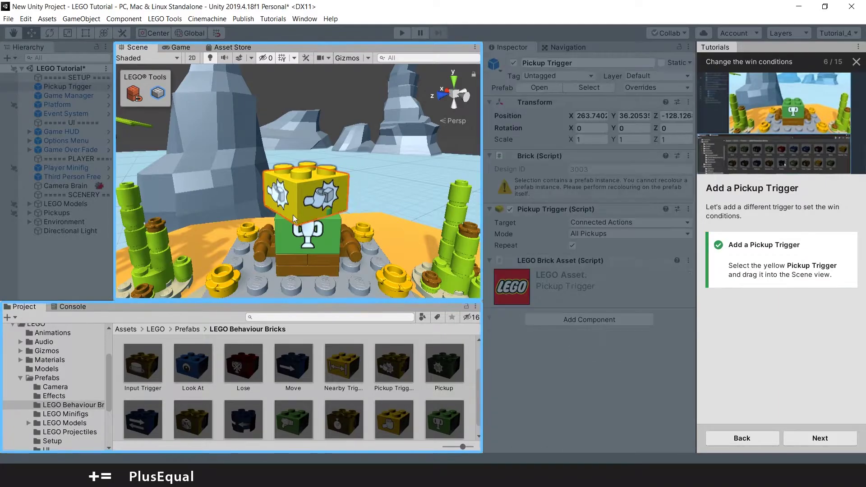
pyautogui.click(301, 215)
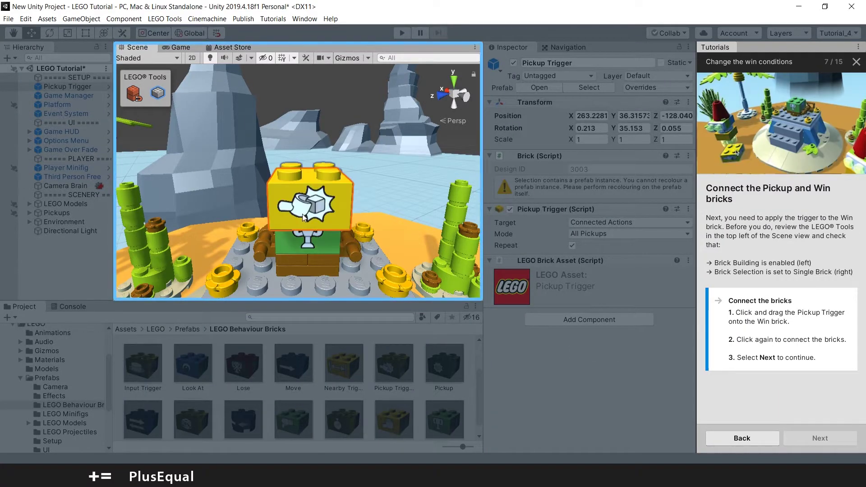
pyautogui.click(307, 194)
pyautogui.click(302, 203)
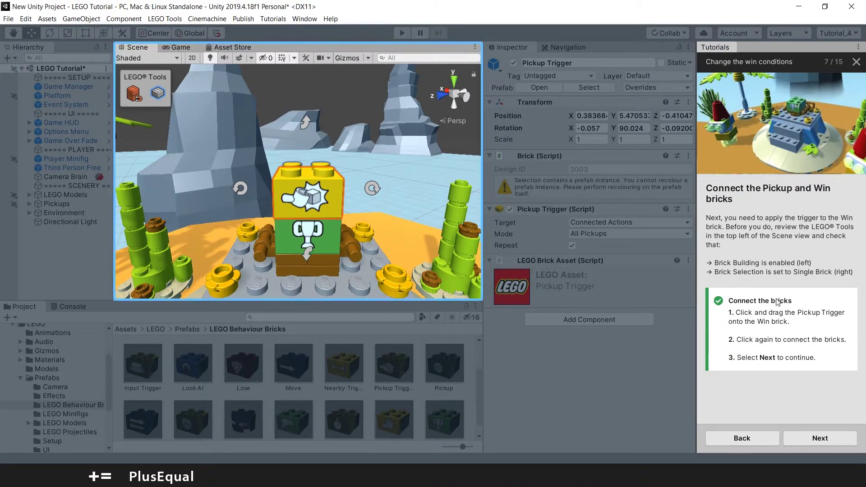
pyautogui.click(821, 439)
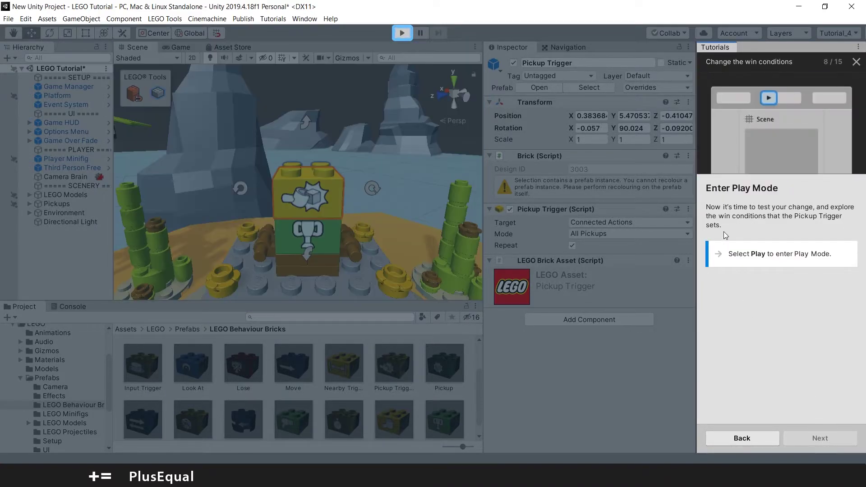
# - Enter Play Mode and run the minifig across the first islands, collecting the crystals up to the palm tree
pyautogui.click(403, 33)
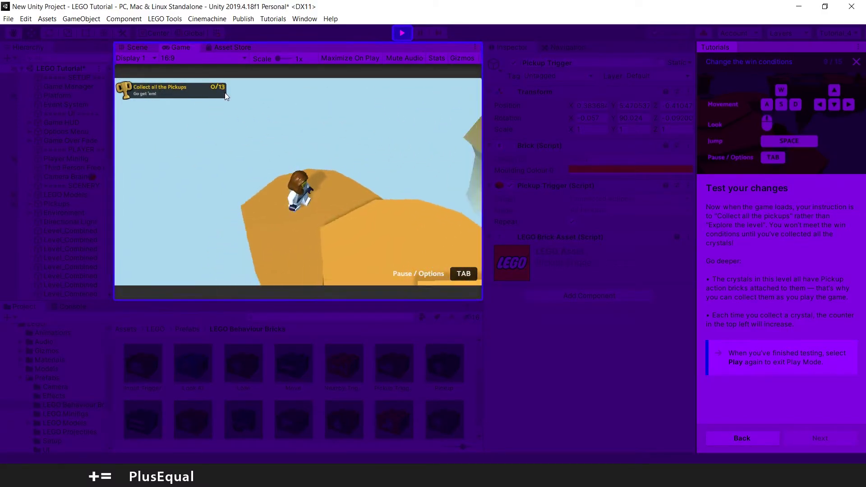
pyautogui.moveTo(225, 93); pyautogui.dragTo(429, 82, button='right')
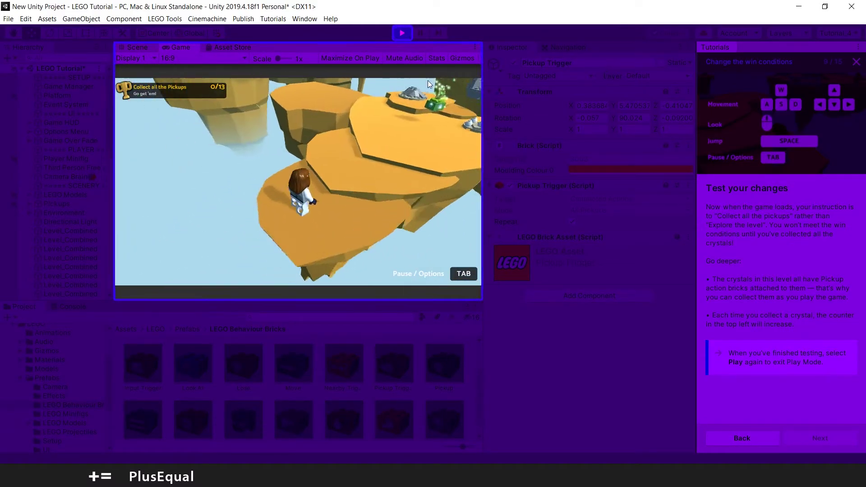
pyautogui.press('w')
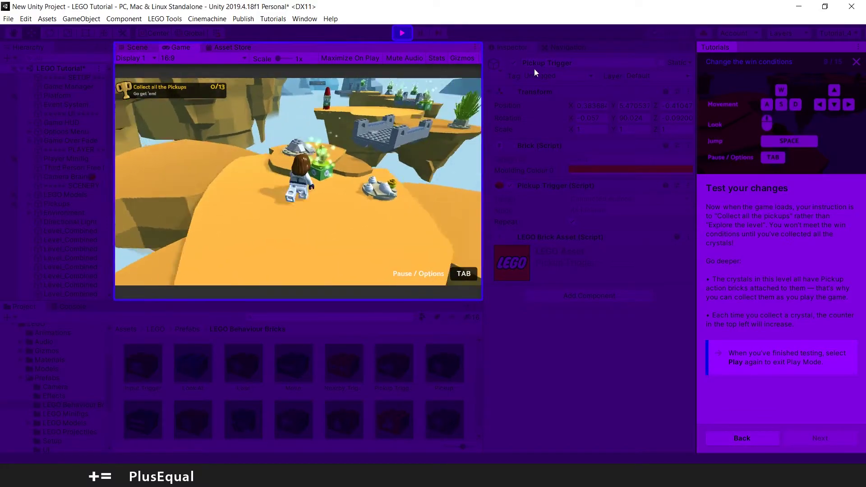
pyautogui.press('w')
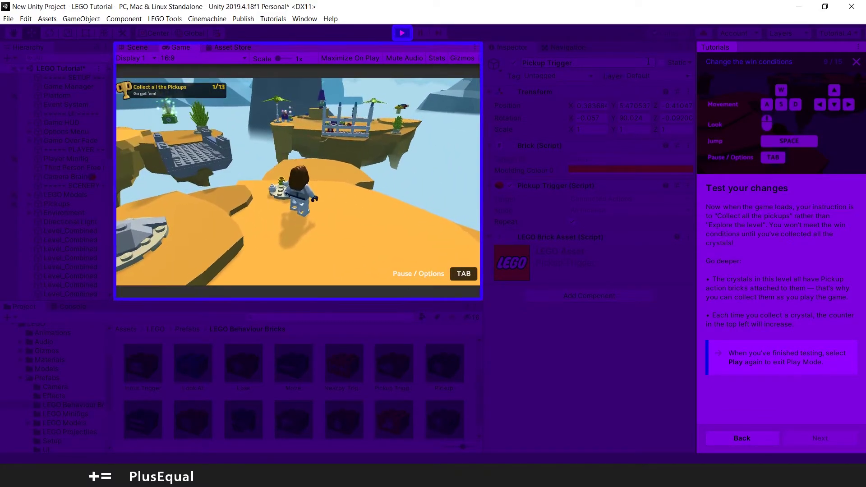
pyautogui.press('w')
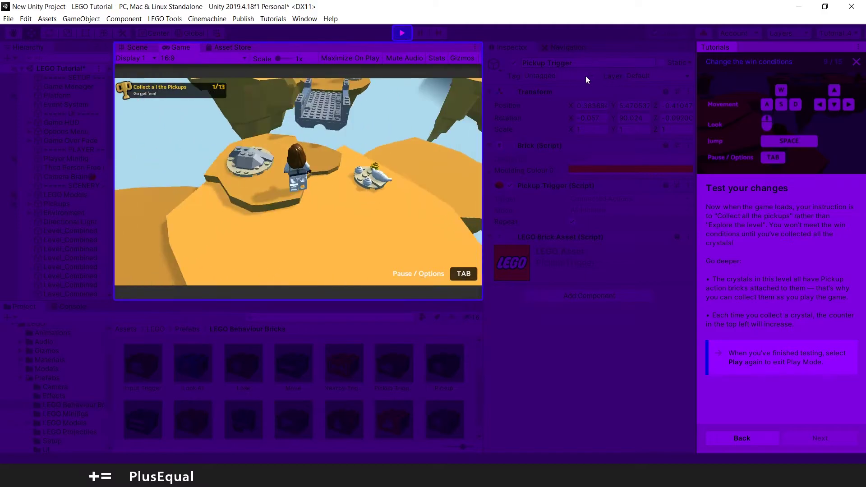
pyautogui.press('w')
pyautogui.moveTo(586, 80); pyautogui.dragTo(528, 41, button='right')
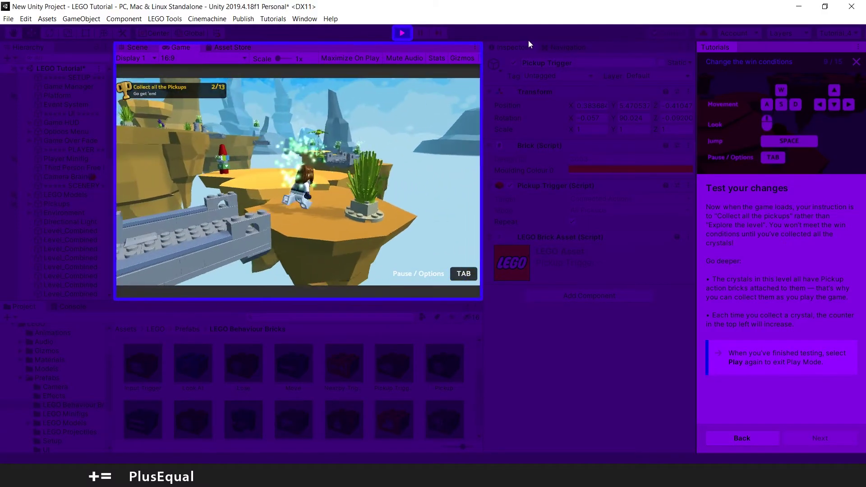
pyautogui.press('w')
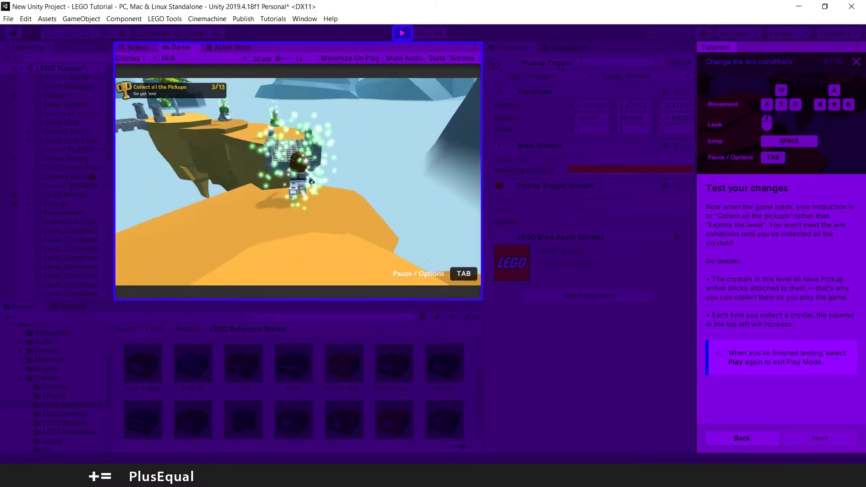
pyautogui.press('w')
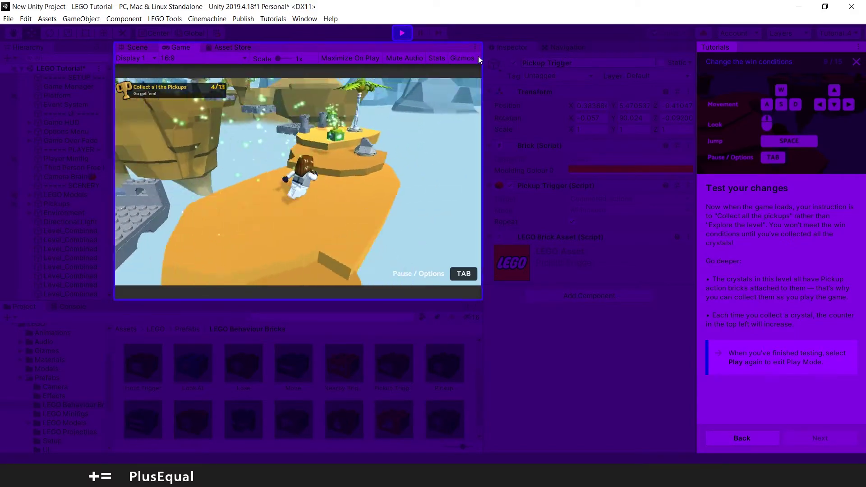
pyautogui.press('w')
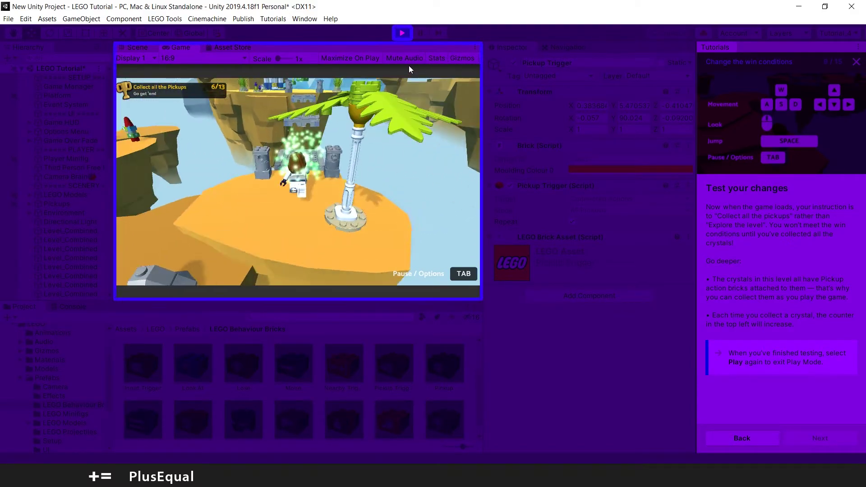
# - Jump the minifig across the moving platforms to the elevator island, collecting the crystals on the way to the elevator
pyautogui.press('w')
pyautogui.press('space')
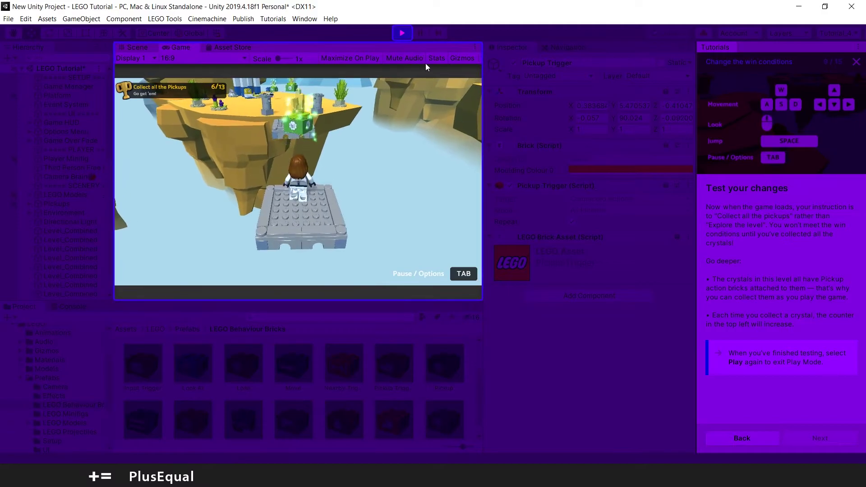
pyautogui.press('w')
pyautogui.press('space')
pyautogui.press('space')
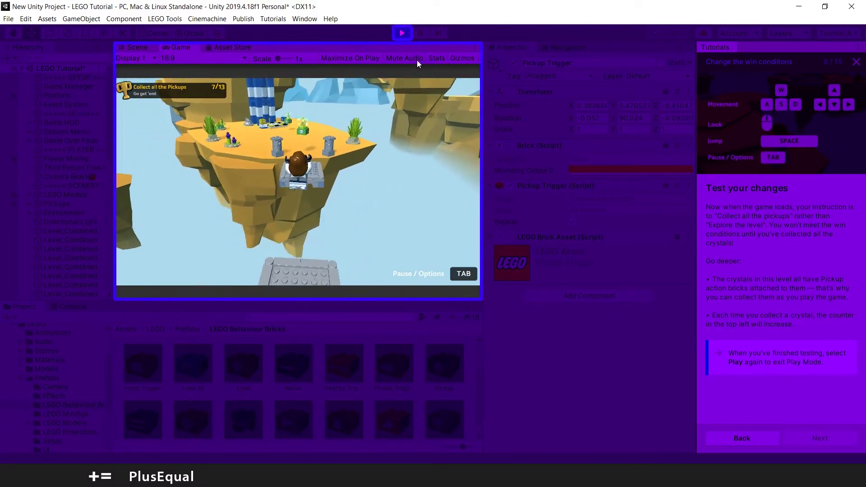
pyautogui.press('w')
pyautogui.press('space')
pyautogui.press('space')
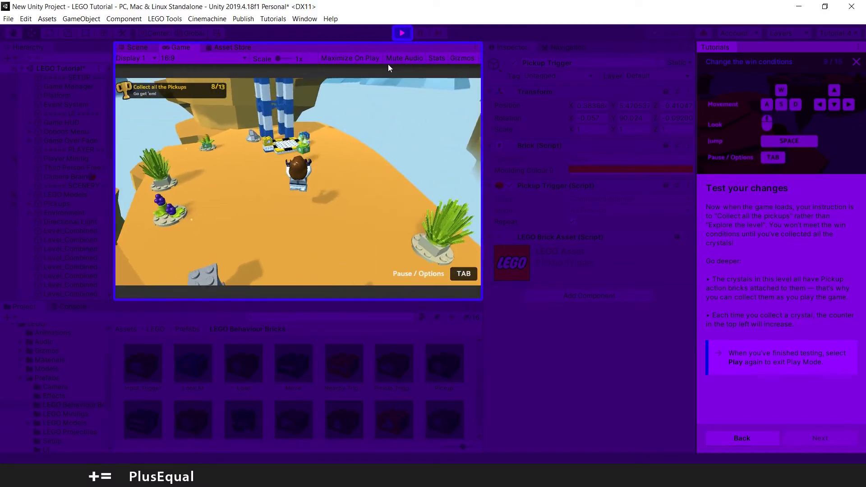
pyautogui.press('w')
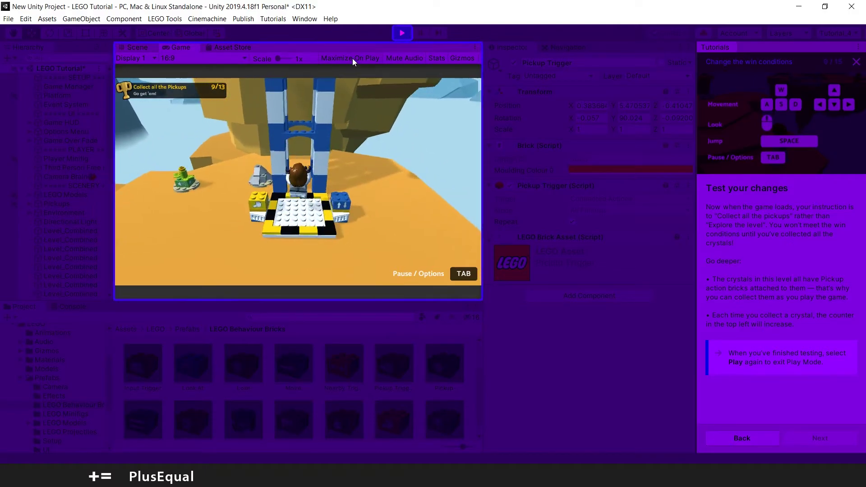
# - Ride the elevator to the upper island, collect the remaining crystals to win the game and exit Play Mode
pyautogui.press('w')
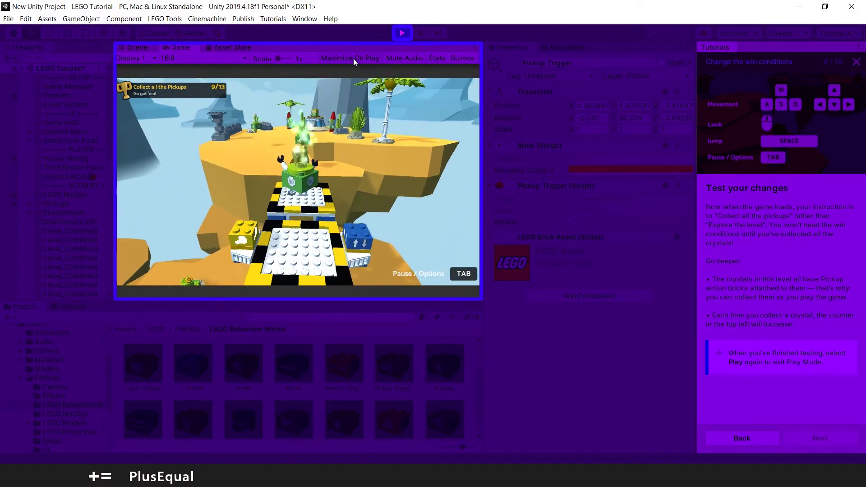
pyautogui.press('w')
pyautogui.press('space')
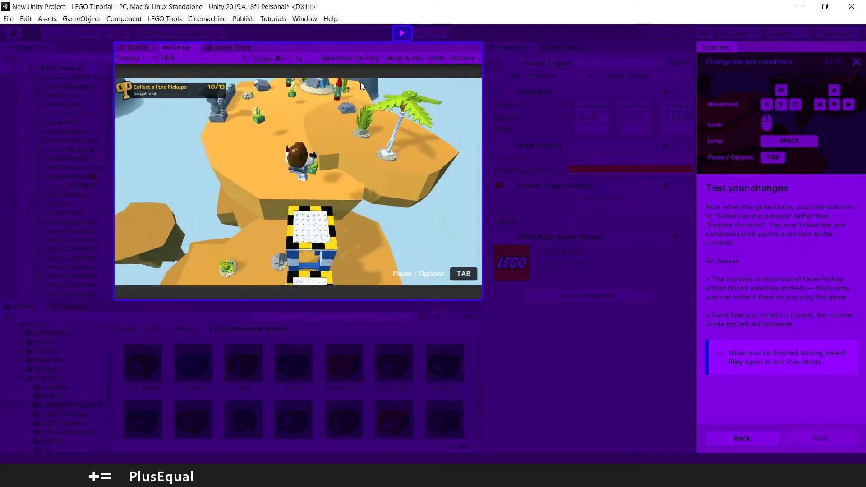
pyautogui.press('w')
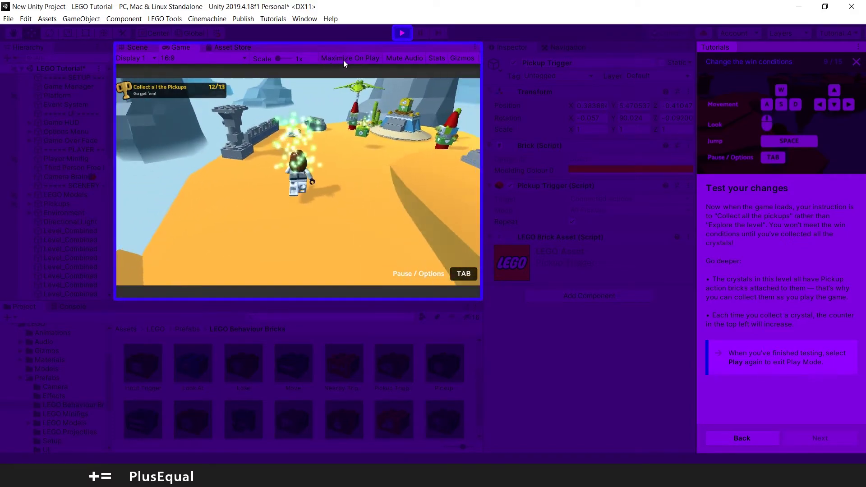
pyautogui.press('w')
pyautogui.press('d')
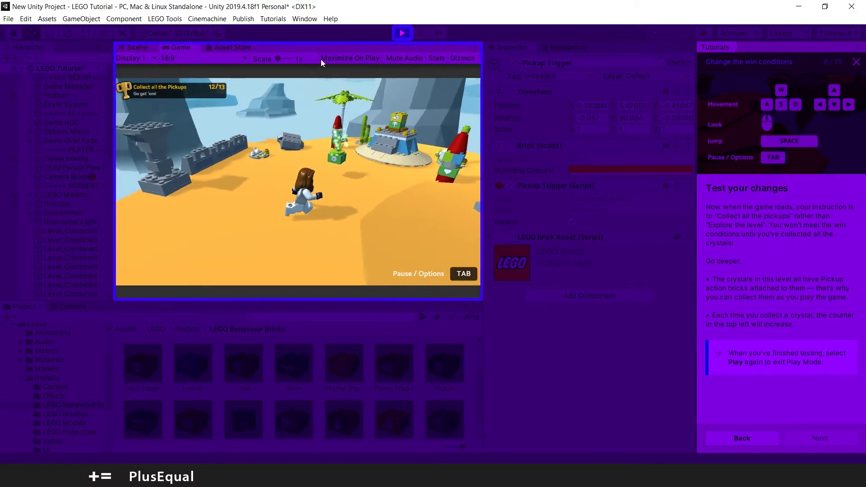
pyautogui.press('w')
pyautogui.press('a')
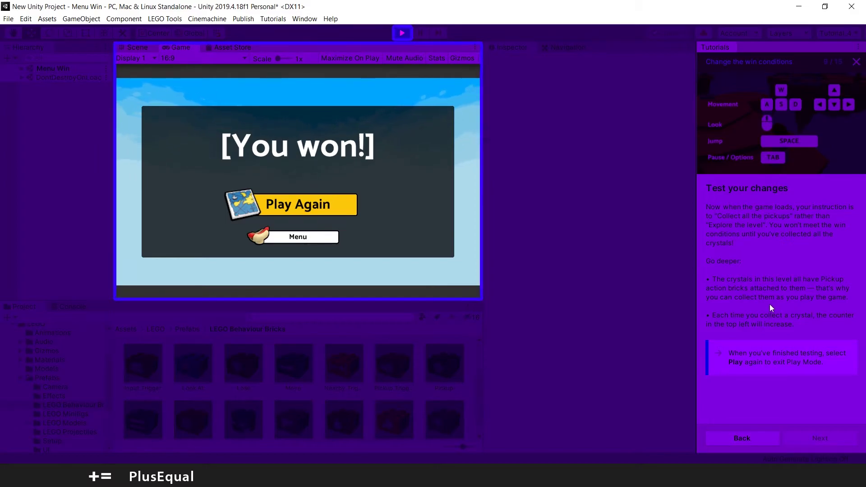
pyautogui.click(401, 33)
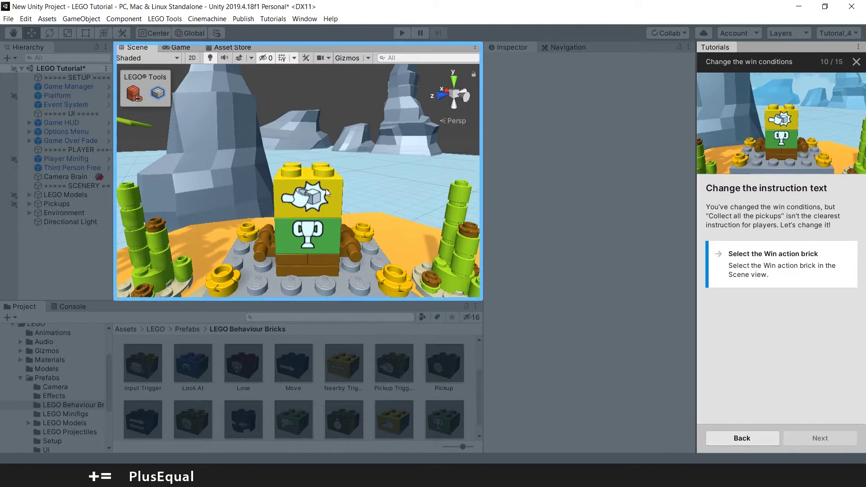
# - Expand the Win brick's Objective for Pickup Trigger section and continue to the tutorial's page for editing the Title and Details
pyautogui.click(335, 231)
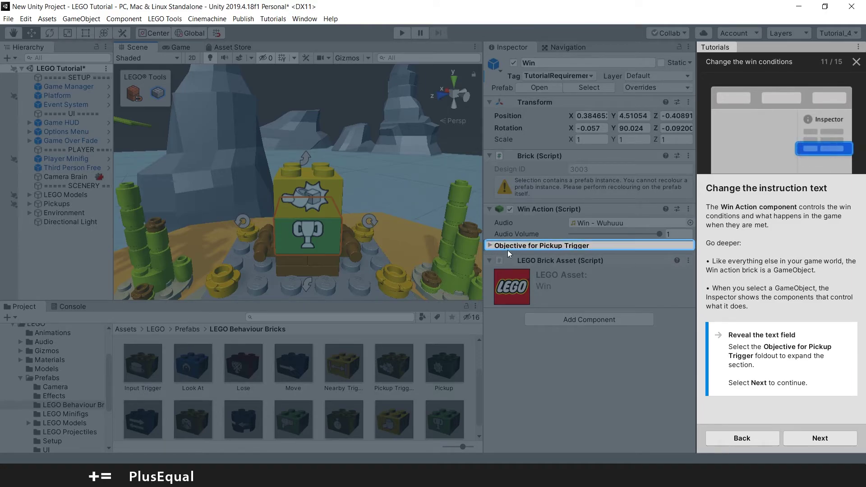
pyautogui.click(490, 246)
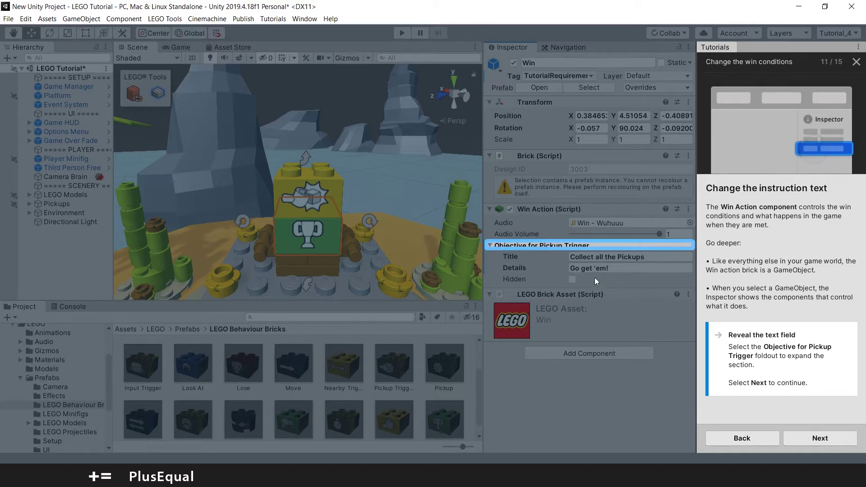
pyautogui.click(820, 438)
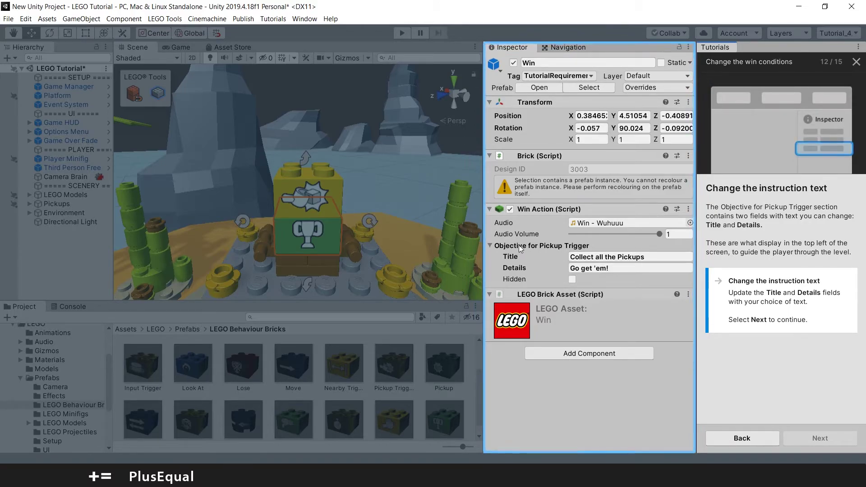
# - Change the Title of the Win brick's pickup objective to "Collect all the Crystals"
pyautogui.click(654, 257)
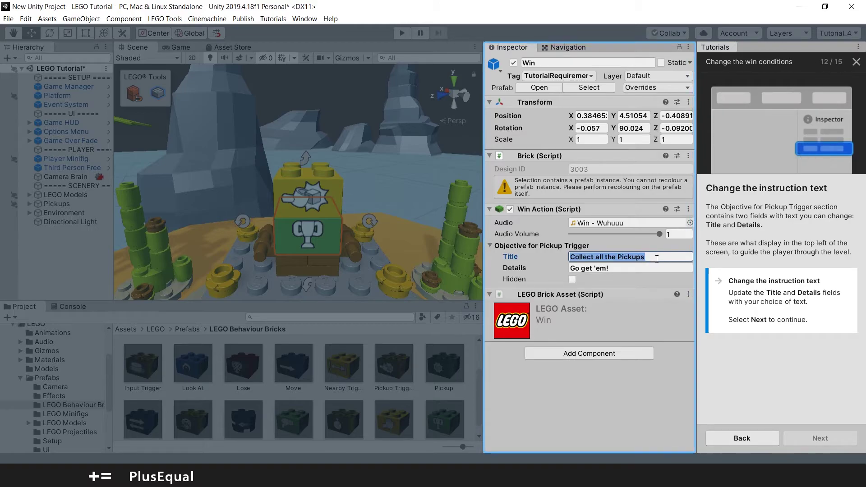
pyautogui.click(656, 259)
pyautogui.moveTo(657, 258); pyautogui.dragTo(618, 256)
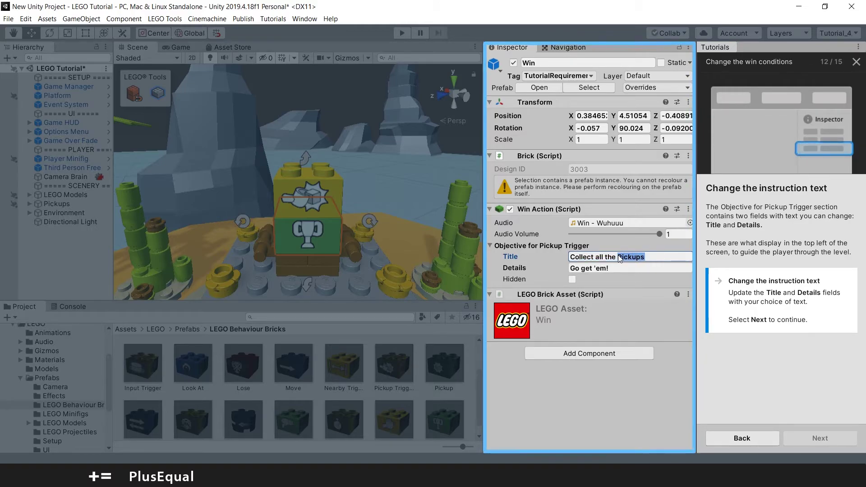
pyautogui.write('Crys')
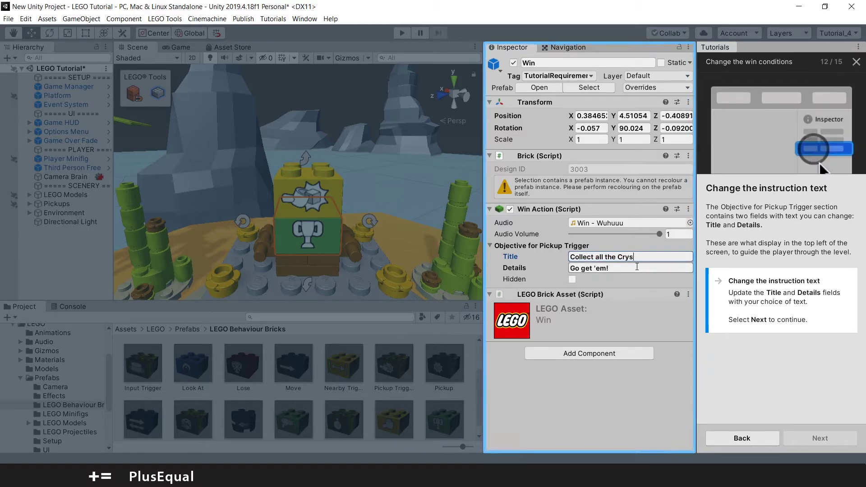
pyautogui.write('tals')
# - Set the objective's Details to "Explore the level to find the 13 crystals" and continue to the tutorial's Enter Play Mode page
pyautogui.moveTo(637, 268); pyautogui.dragTo(556, 264)
pyautogui.write('Exl')
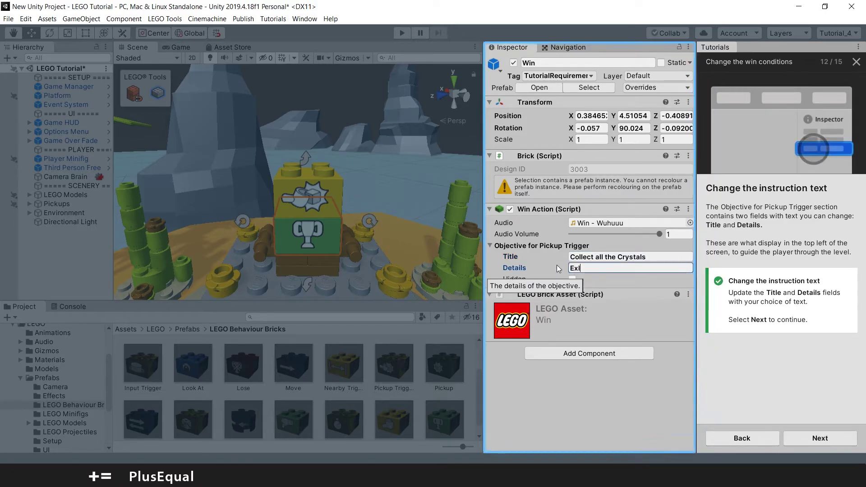
pyautogui.press('BackSpace')
pyautogui.write('plore t')
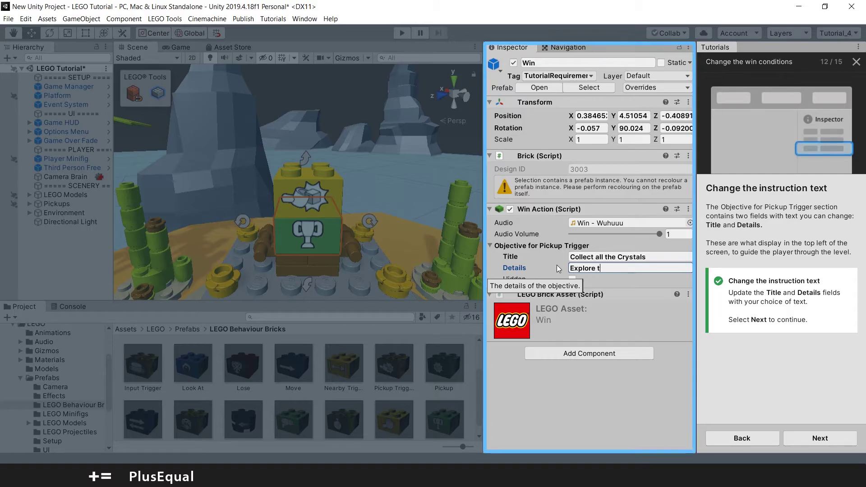
pyautogui.write('he level')
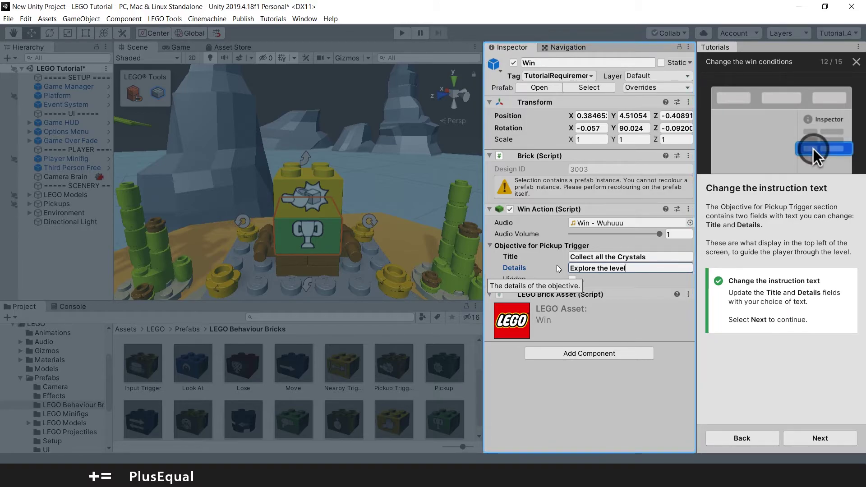
pyautogui.write(' to find')
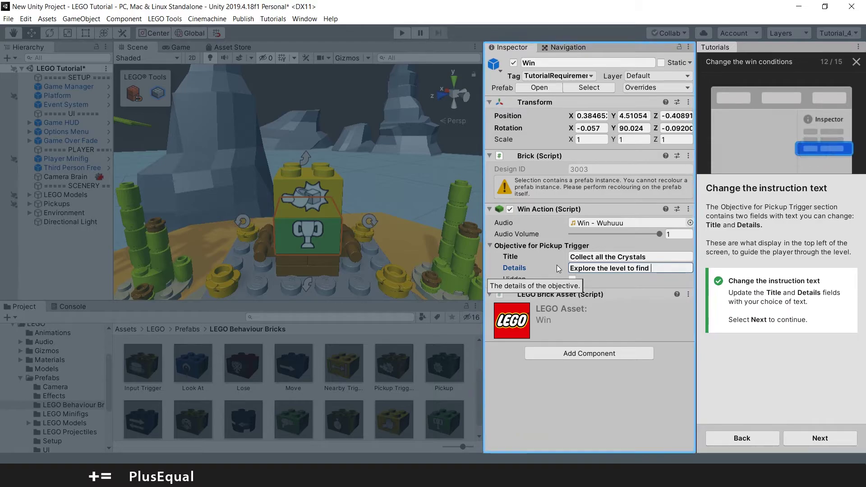
pyautogui.write(' the 13')
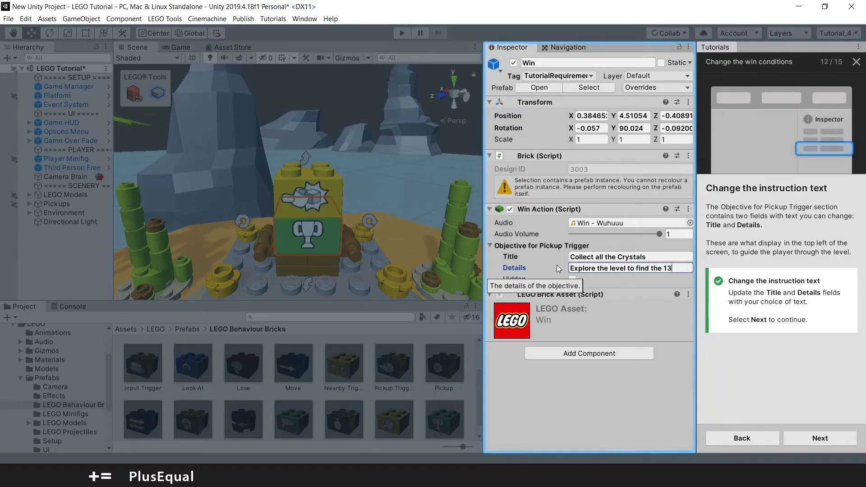
pyautogui.write(' crys')
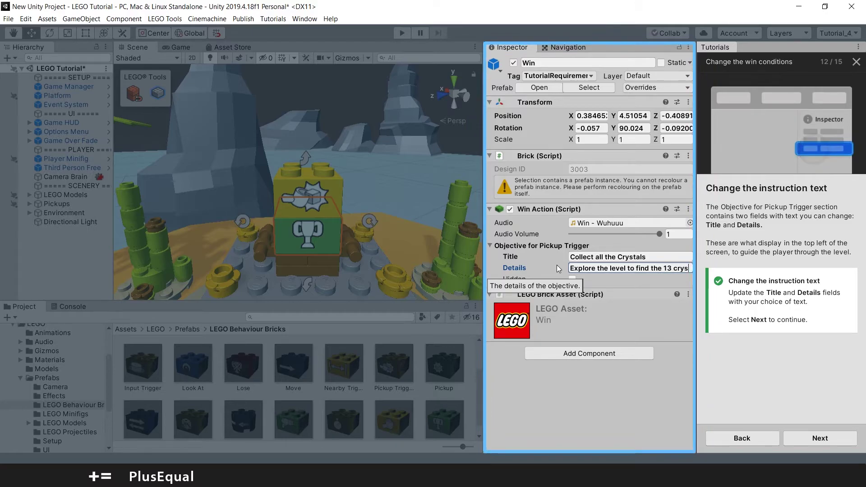
pyautogui.write('tals')
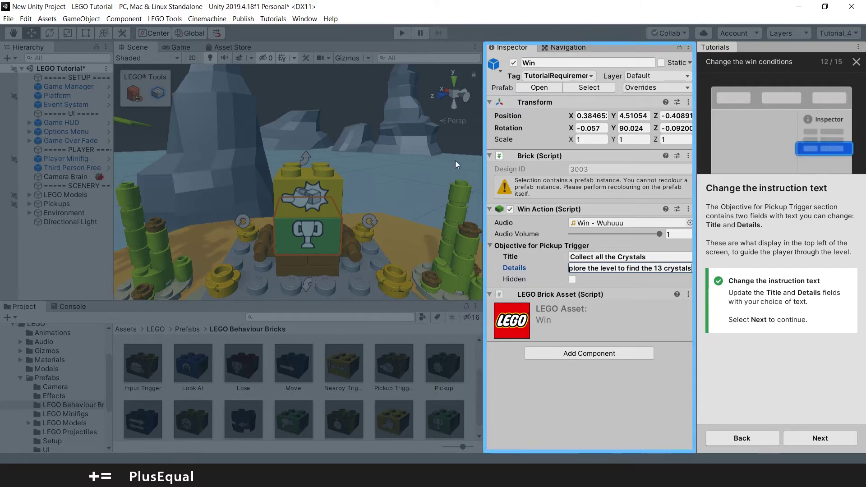
pyautogui.click(843, 443)
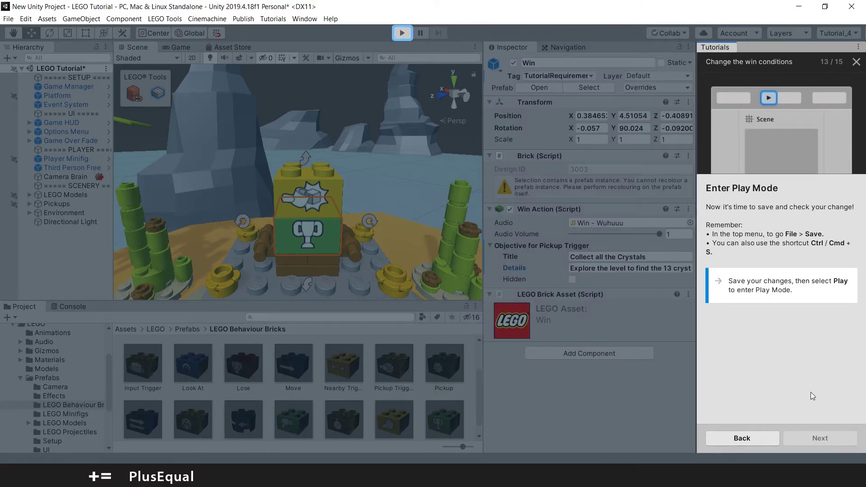
# - Test the custom instruction text in Play Mode, running and jumping the minifig to collect one crystal, and exit Play Mode
pyautogui.click(402, 36)
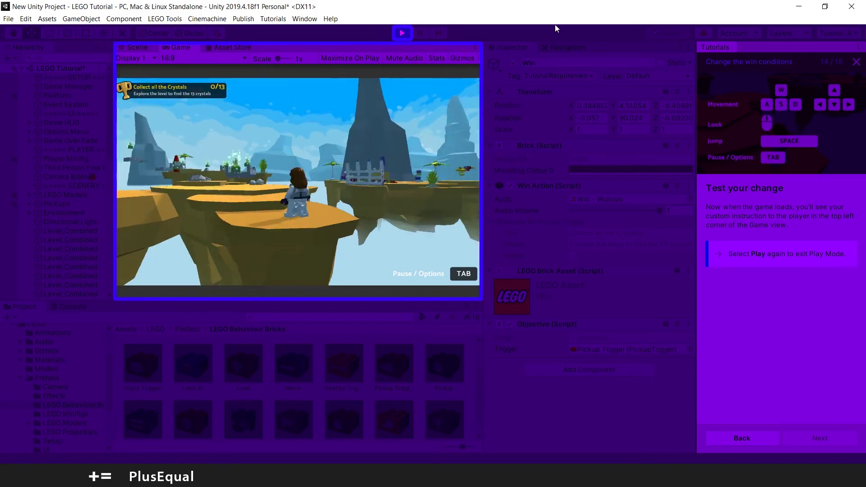
pyautogui.press('w')
pyautogui.press('space')
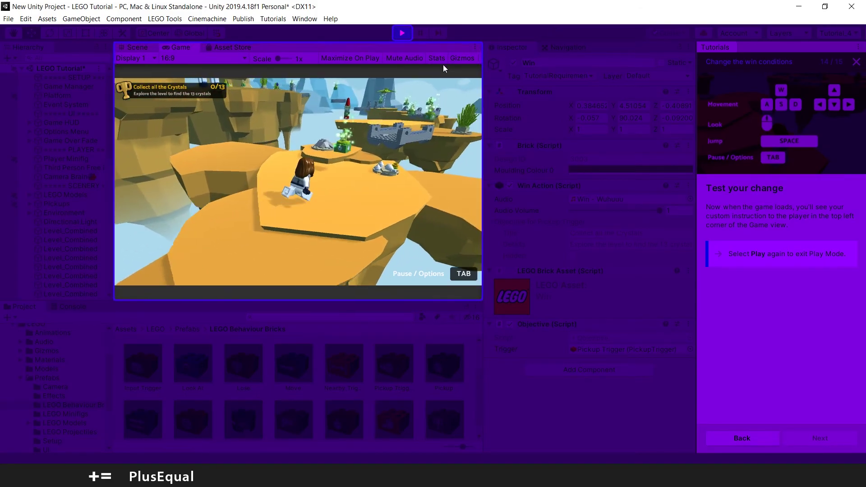
pyautogui.press('w')
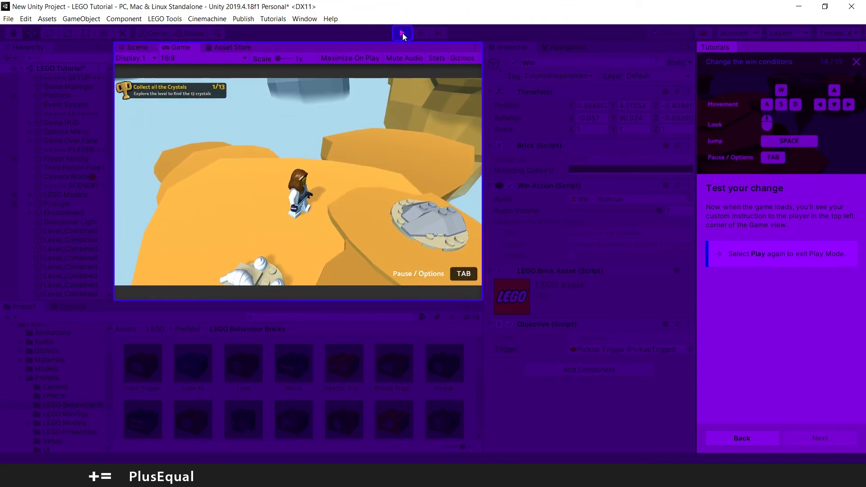
pyautogui.click(403, 34)
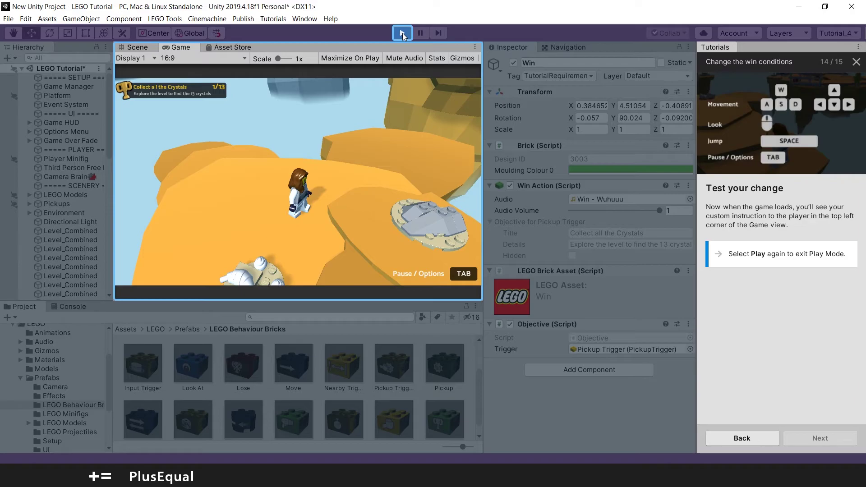